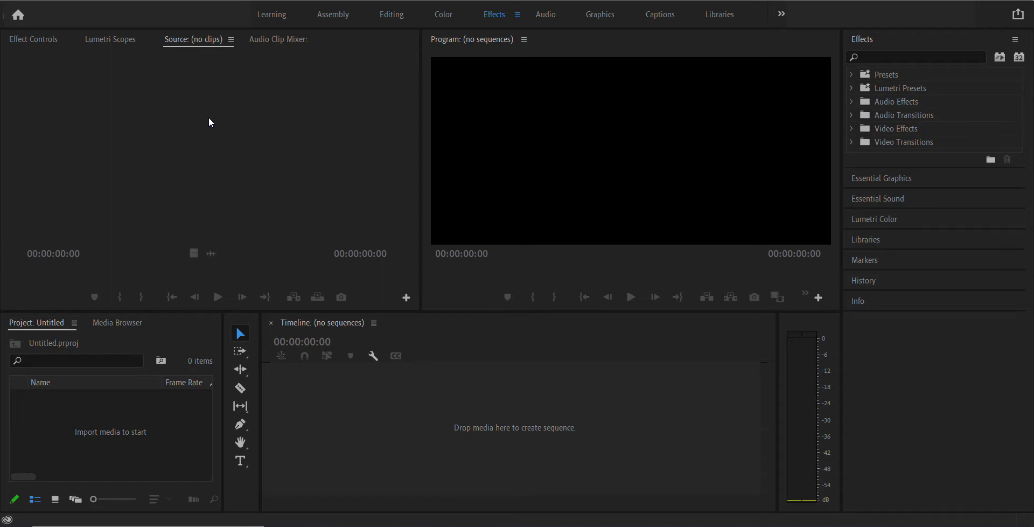
# Import the five charity images, WaterAid logo and two music tracks from Charity Advert Assets
pyautogui.doubleClick(127, 436)
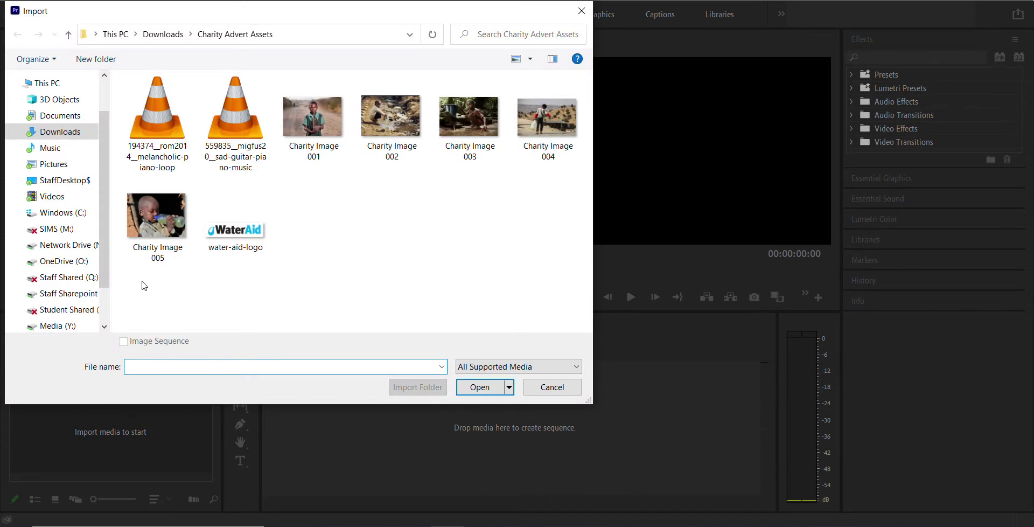
pyautogui.moveTo(138, 283); pyautogui.dragTo(590, 86)
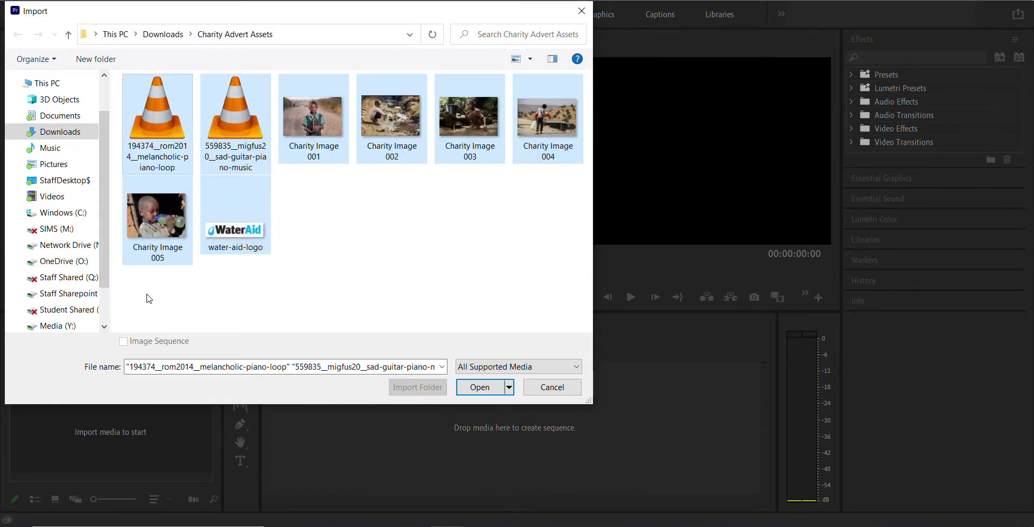
pyautogui.moveTo(147, 294); pyautogui.dragTo(545, 108)
pyautogui.click(486, 388)
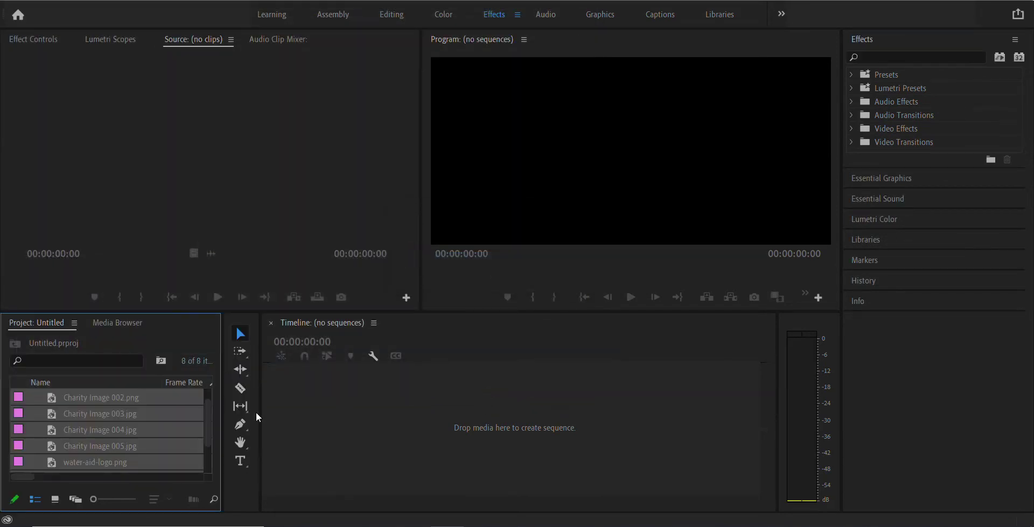
# Audition the 194374 melancholic piano loop in the Source monitor
pyautogui.scroll(-1, 152, 431)
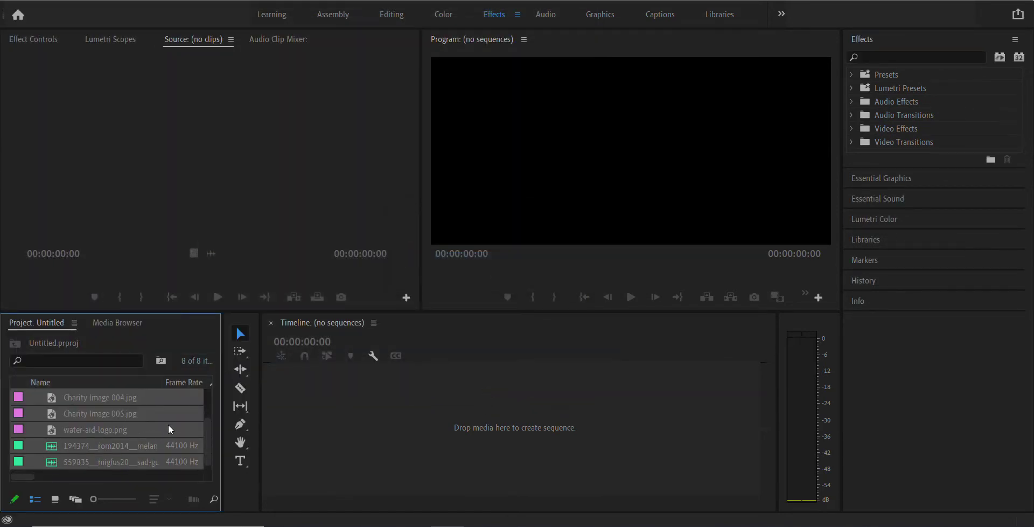
pyautogui.click(167, 429)
pyautogui.doubleClick(156, 448)
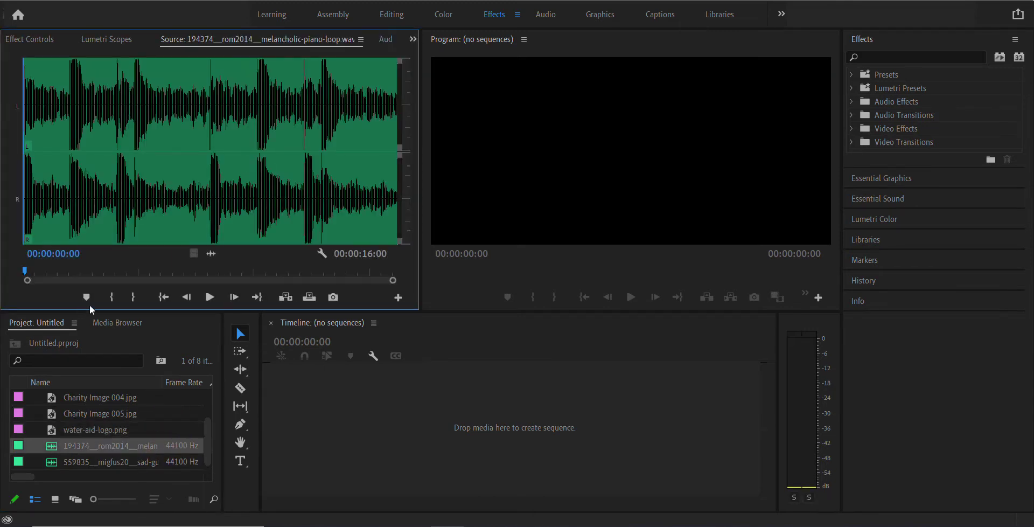
pyautogui.click(210, 298)
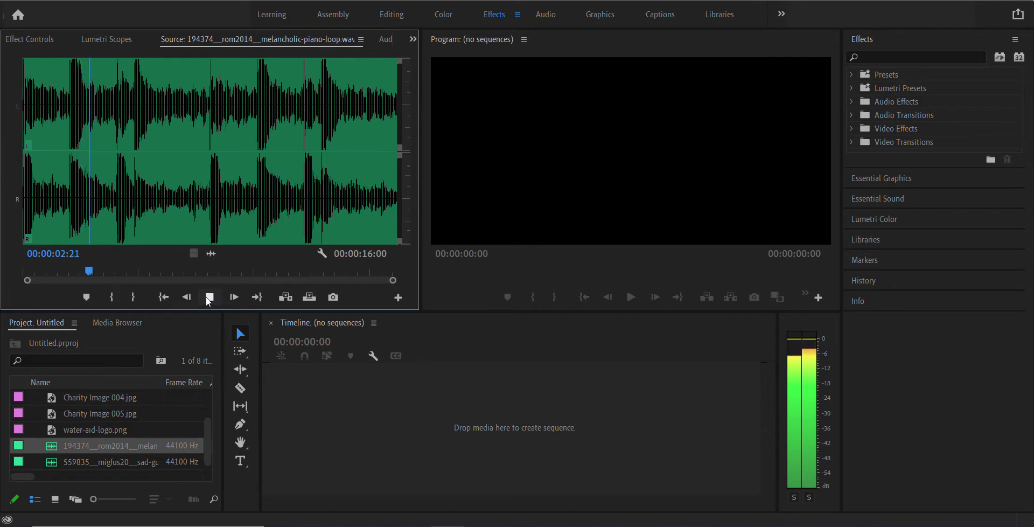
pyautogui.press('space')
# Audition the sad-guitar-piano-music track, then select the piano loop and water-aid-logo.png items
pyautogui.doubleClick(76, 462)
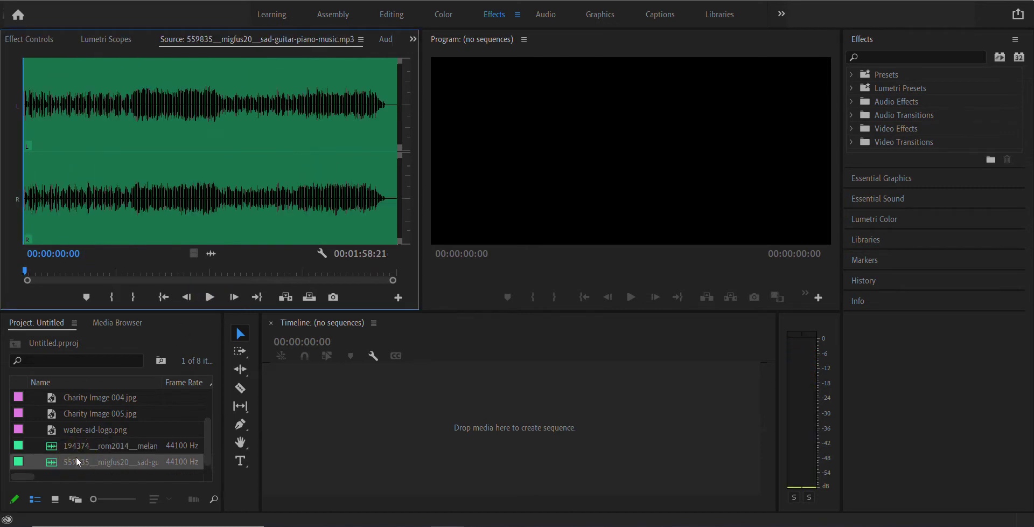
pyautogui.click(210, 298)
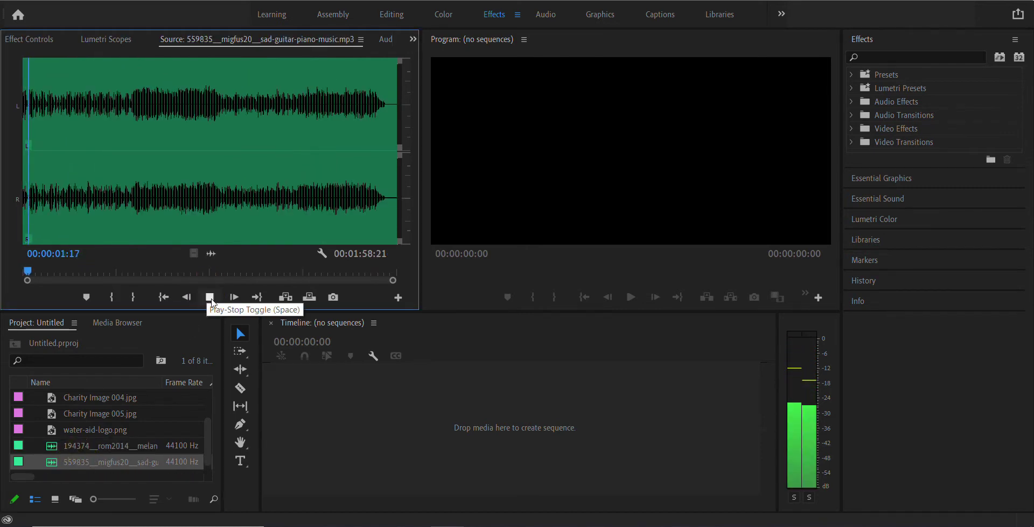
pyautogui.click(210, 297)
pyautogui.click(86, 445)
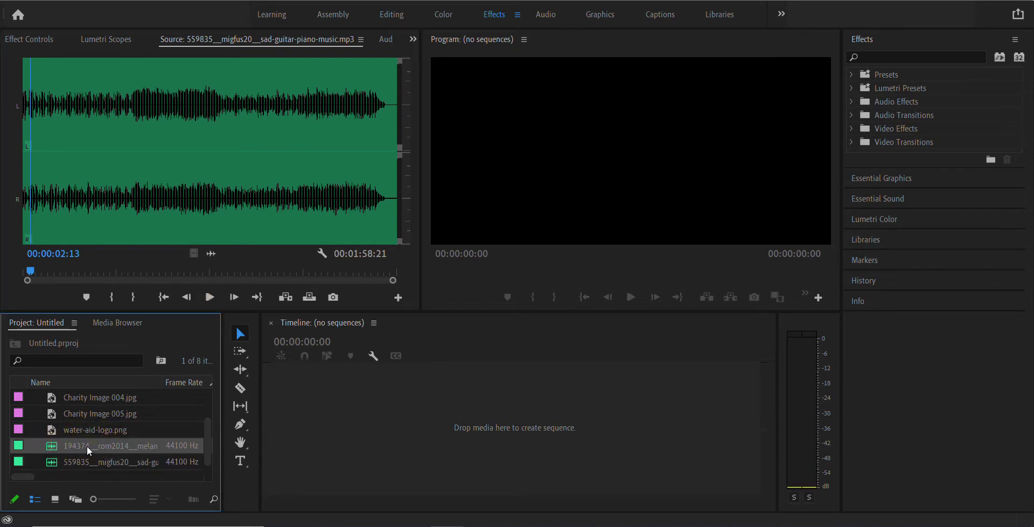
pyautogui.click(60, 431)
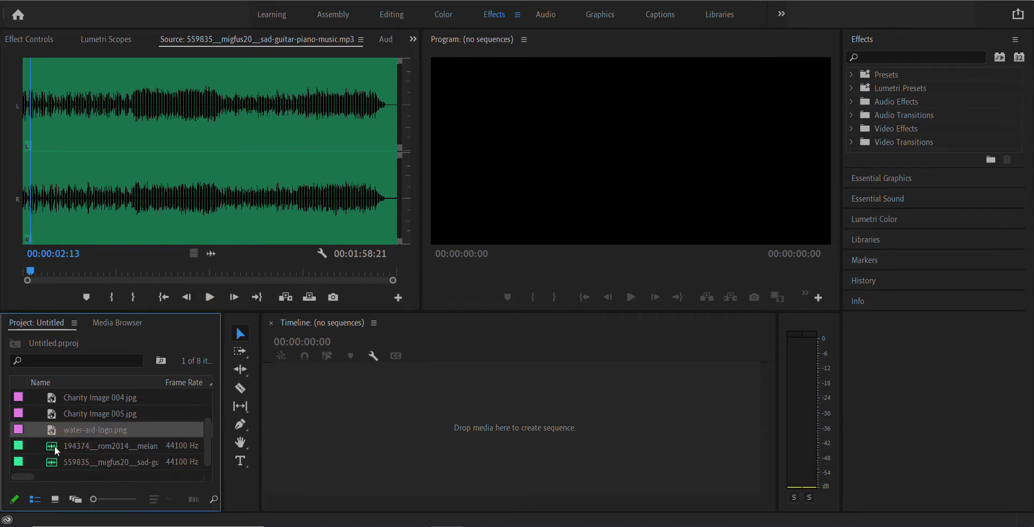
# Create a sequence from the 194374 piano loop and preview Charity Images 001 and 002
pyautogui.moveTo(54, 450); pyautogui.dragTo(490, 434)
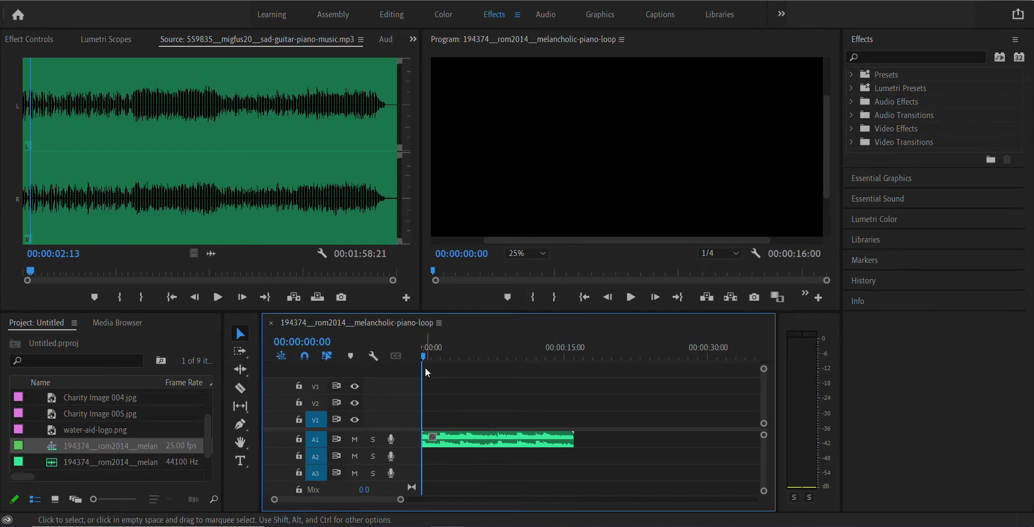
pyautogui.moveTo(206, 430); pyautogui.dragTo(211, 406)
pyautogui.click(108, 398)
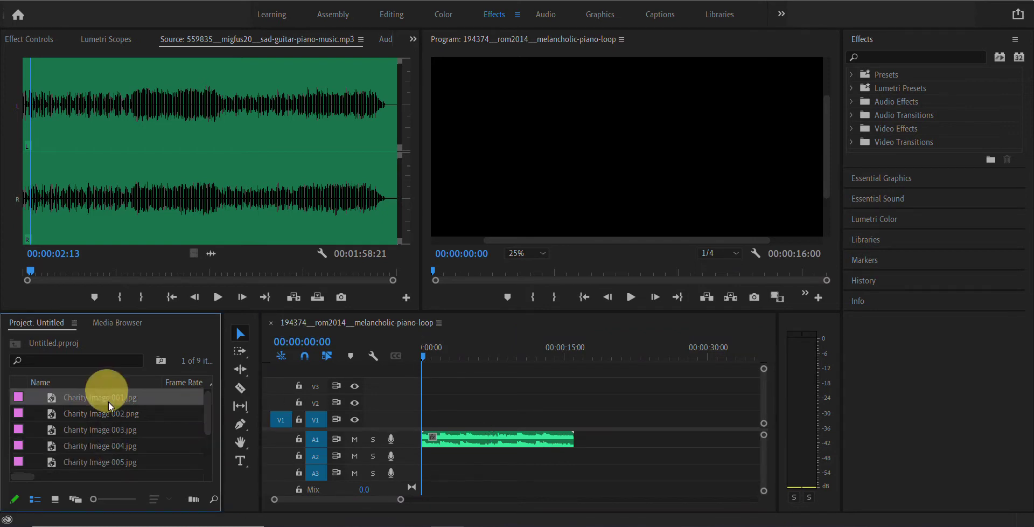
pyautogui.click(62, 396)
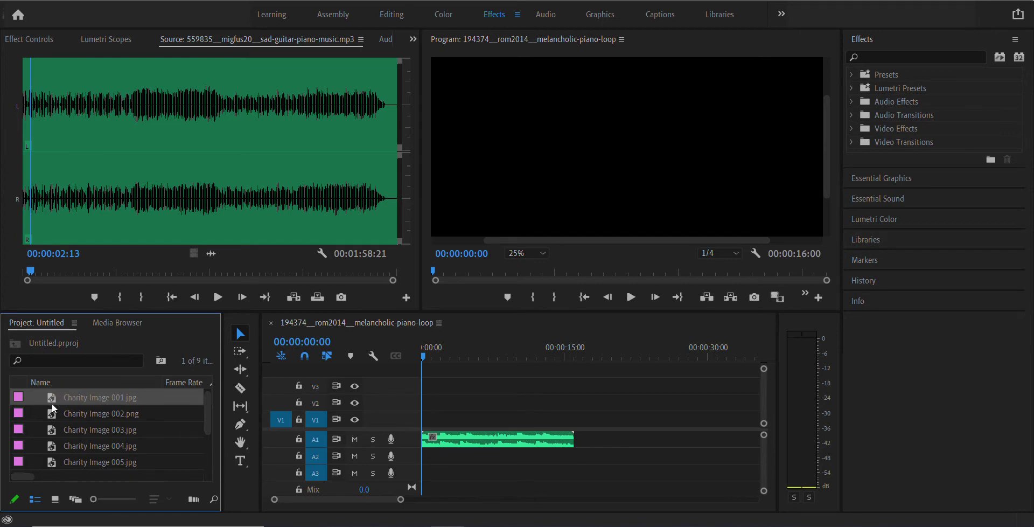
pyautogui.doubleClick(47, 397)
pyautogui.doubleClick(52, 412)
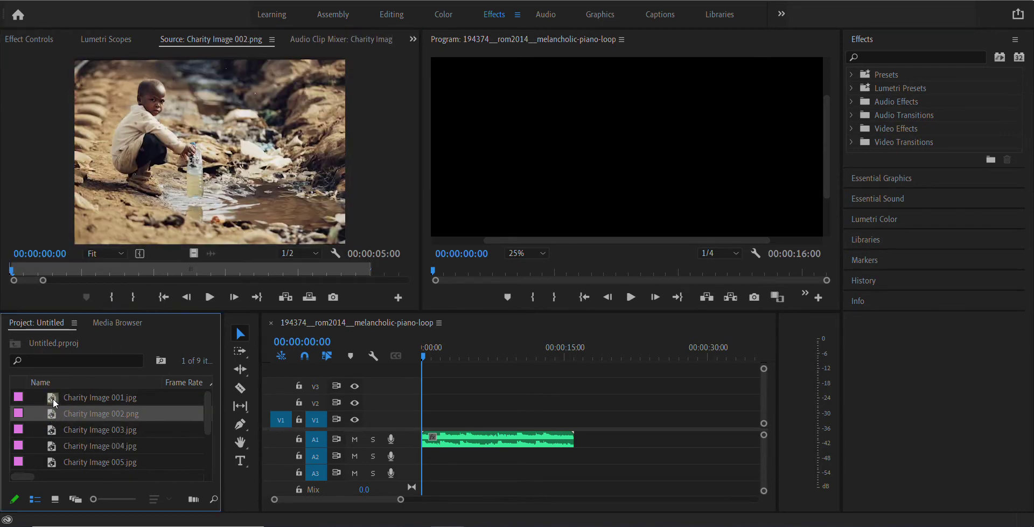
pyautogui.doubleClick(49, 398)
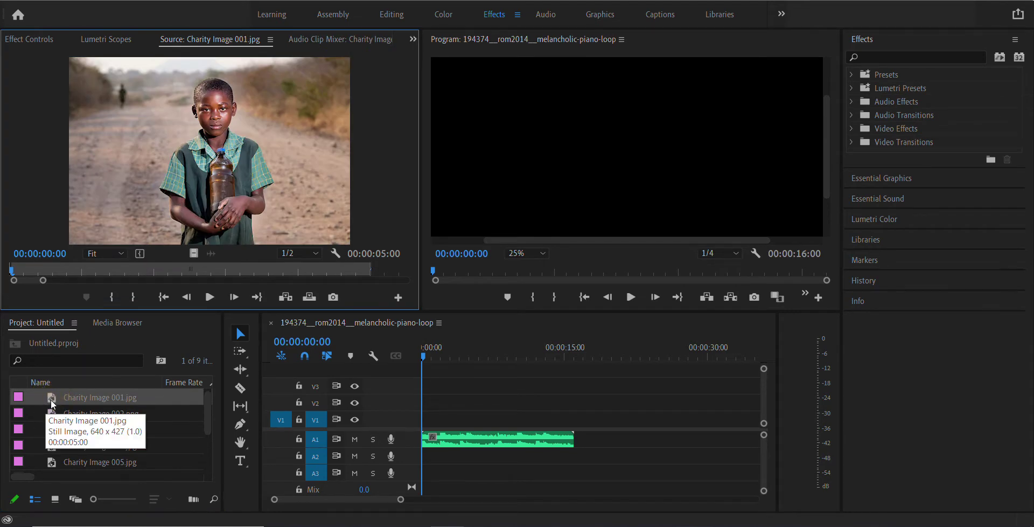
# Place Charity Image 001.jpg on V1 at 00:00 and set the Program monitor zoom to Fit
pyautogui.moveTo(53, 397); pyautogui.dragTo(438, 423)
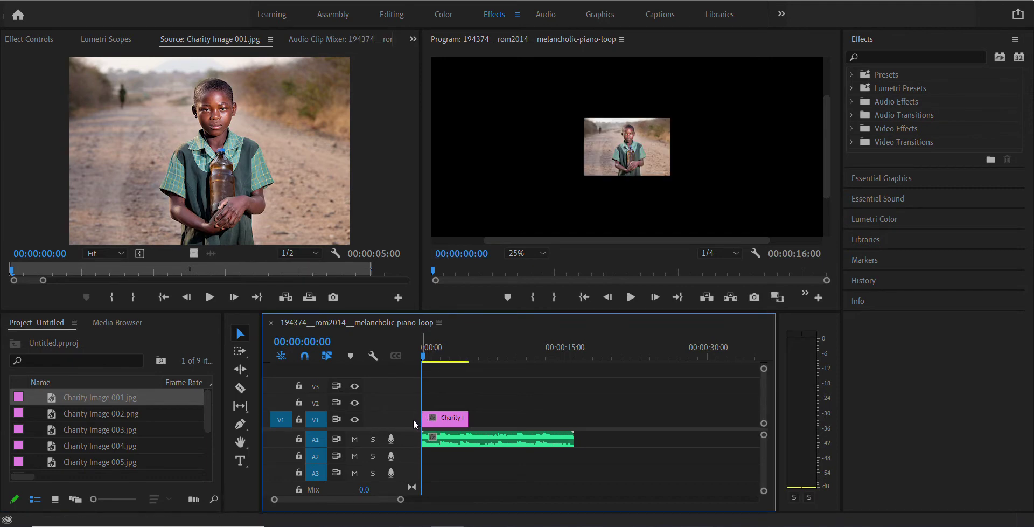
pyautogui.click(532, 251)
pyautogui.click(536, 267)
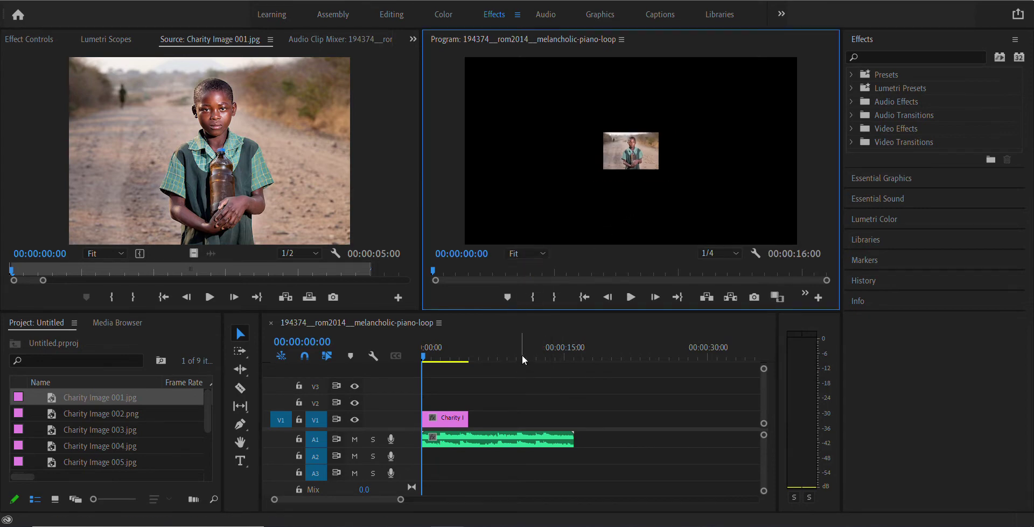
# In Effect Controls, set Charity Image 001's Scale to 626 and Position Y to 1343
pyautogui.click(455, 418)
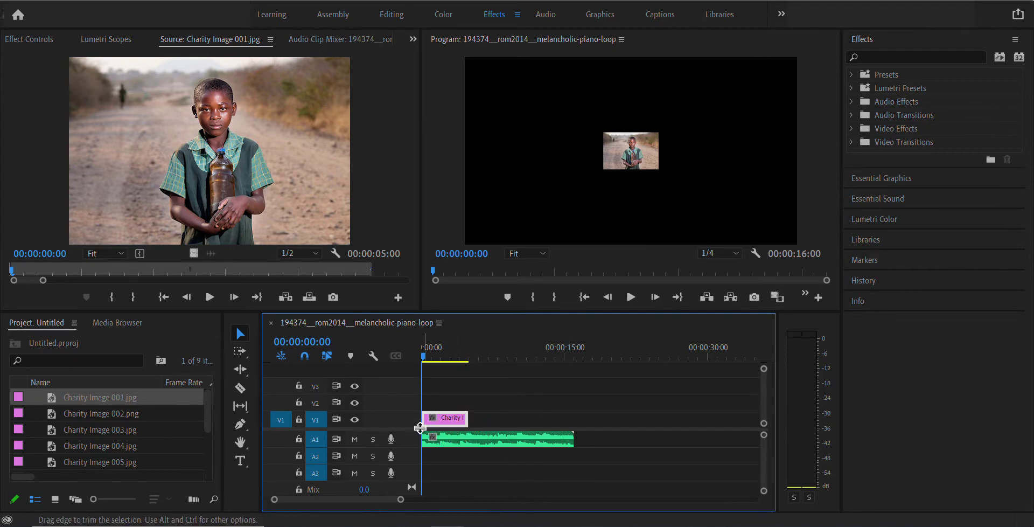
pyautogui.click(34, 39)
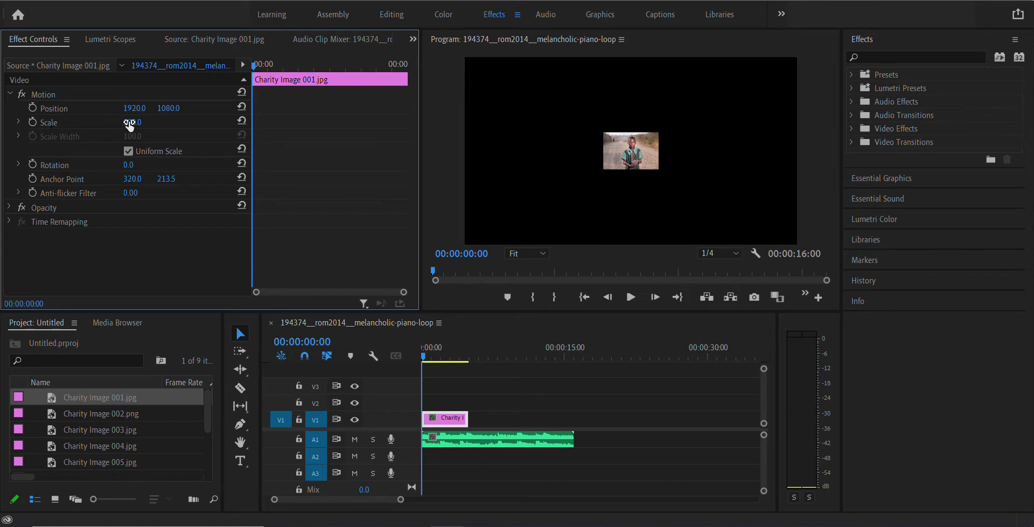
pyautogui.moveTo(129, 123); pyautogui.dragTo(485, 120)
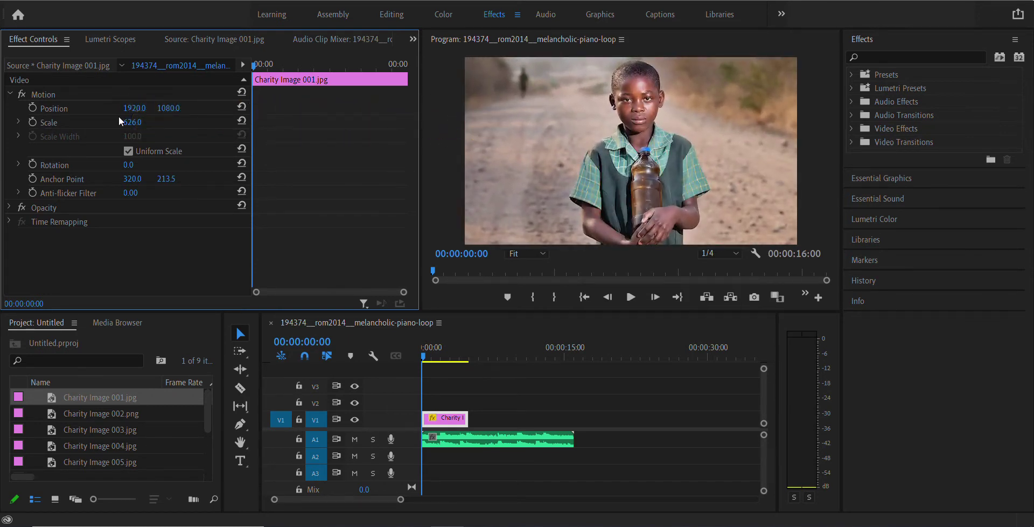
pyautogui.moveTo(169, 108)
pyautogui.mouseDown()
pyautogui.moveTo(127, 110)
pyautogui.moveTo(442, 122)
pyautogui.moveTo(173, 108)
pyautogui.mouseUp()
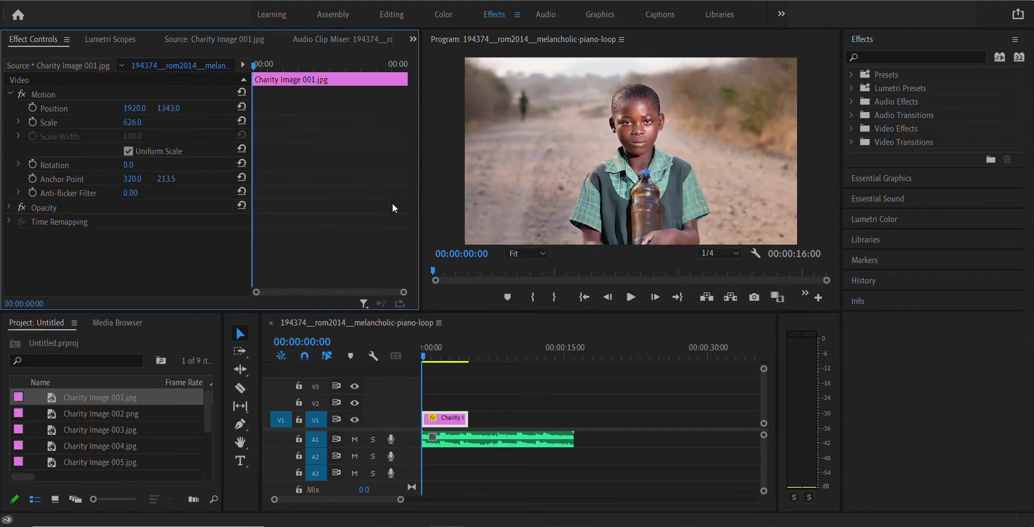
pyautogui.click(735, 253)
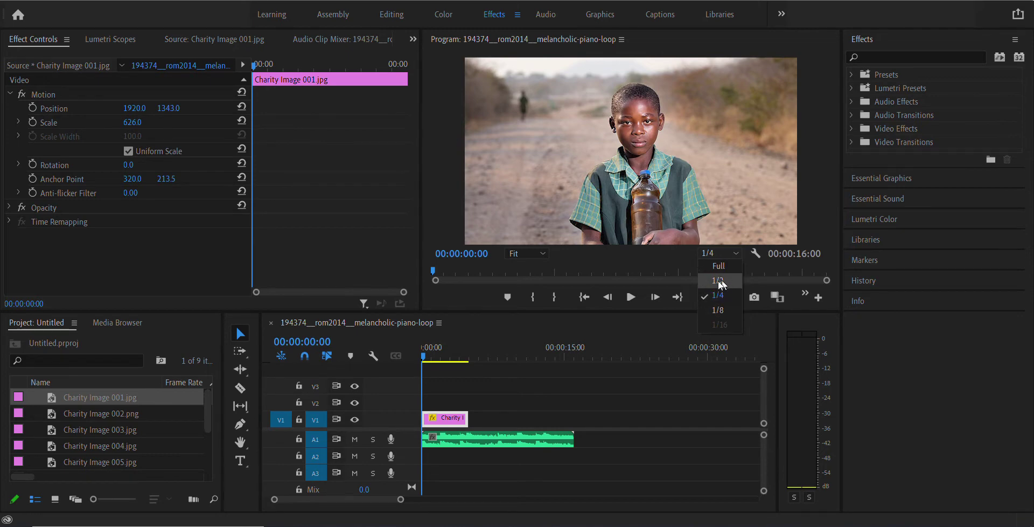
pyautogui.click(647, 258)
pyautogui.moveTo(425, 353); pyautogui.dragTo(405, 357)
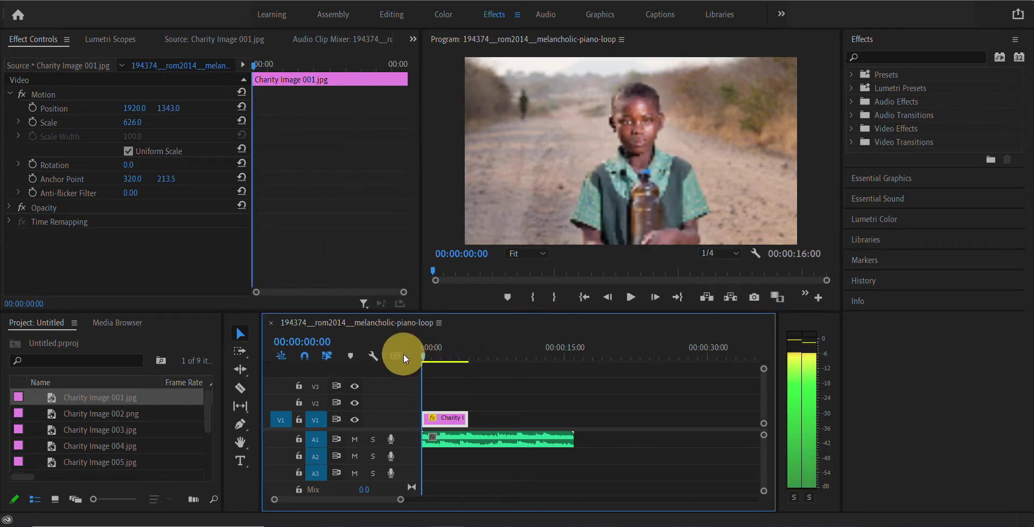
pyautogui.click(632, 298)
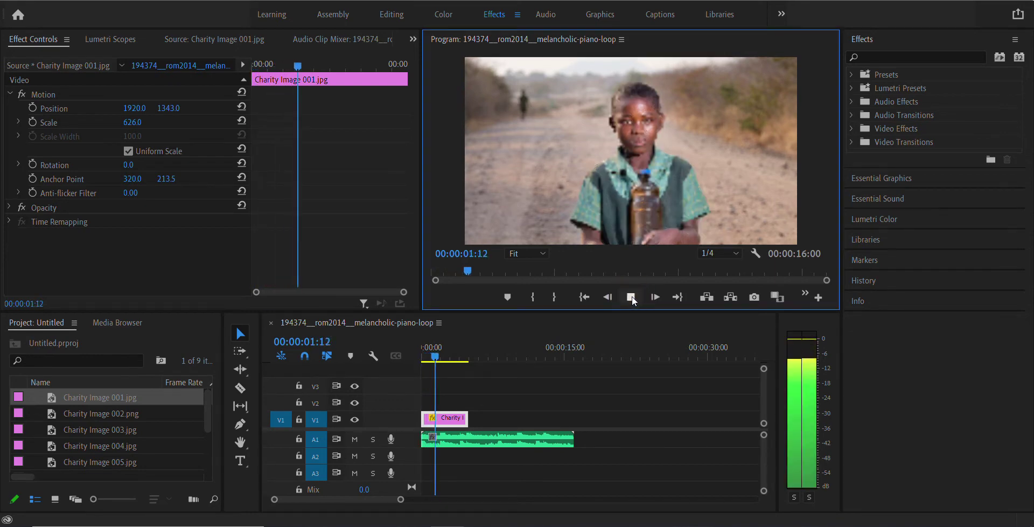
pyautogui.click(631, 298)
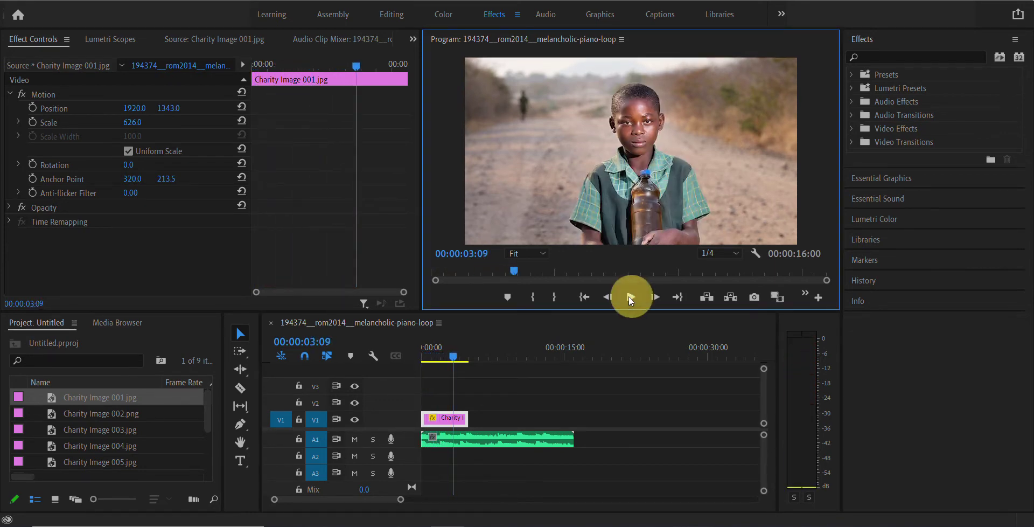
pyautogui.moveTo(448, 355); pyautogui.dragTo(396, 354)
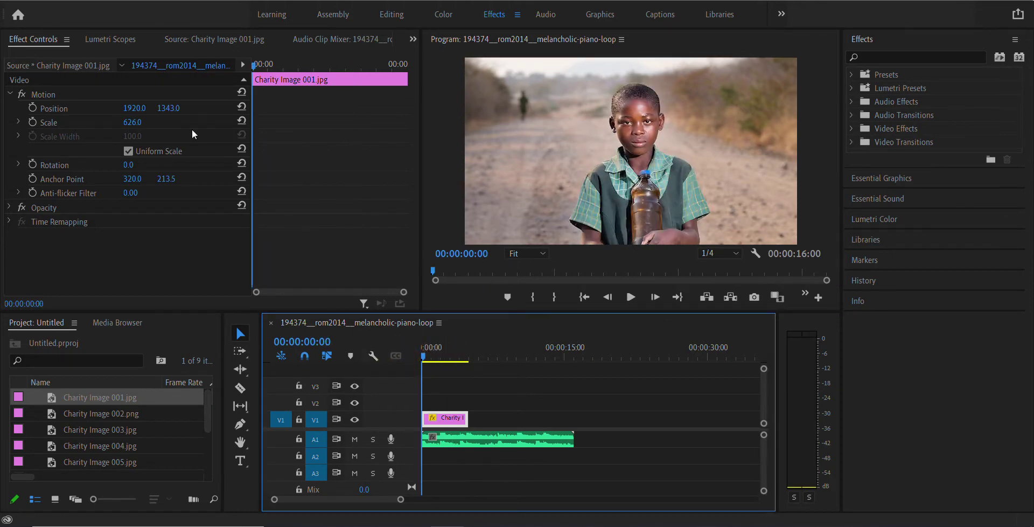
# Keyframe Scale and Position, ending with the photo lower and scaled to 81.0
pyautogui.click(33, 122)
pyautogui.click(32, 108)
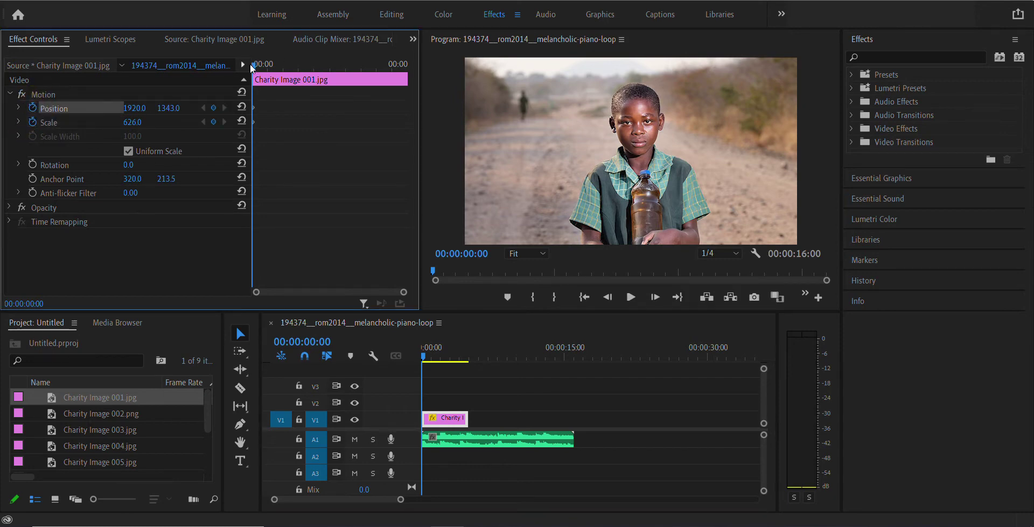
pyautogui.moveTo(251, 64); pyautogui.dragTo(309, 67)
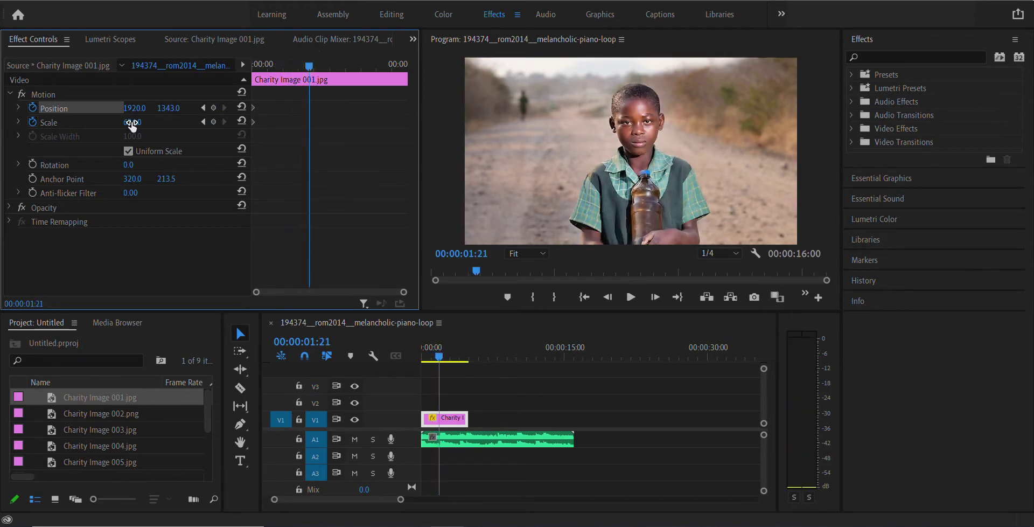
pyautogui.moveTo(132, 121); pyautogui.dragTo(224, 119)
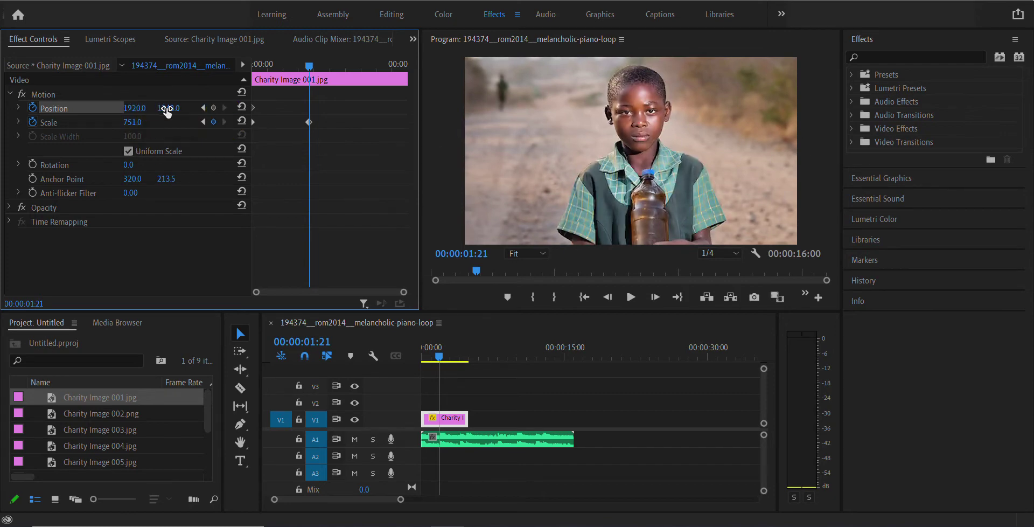
pyautogui.moveTo(171, 110); pyautogui.dragTo(346, 101)
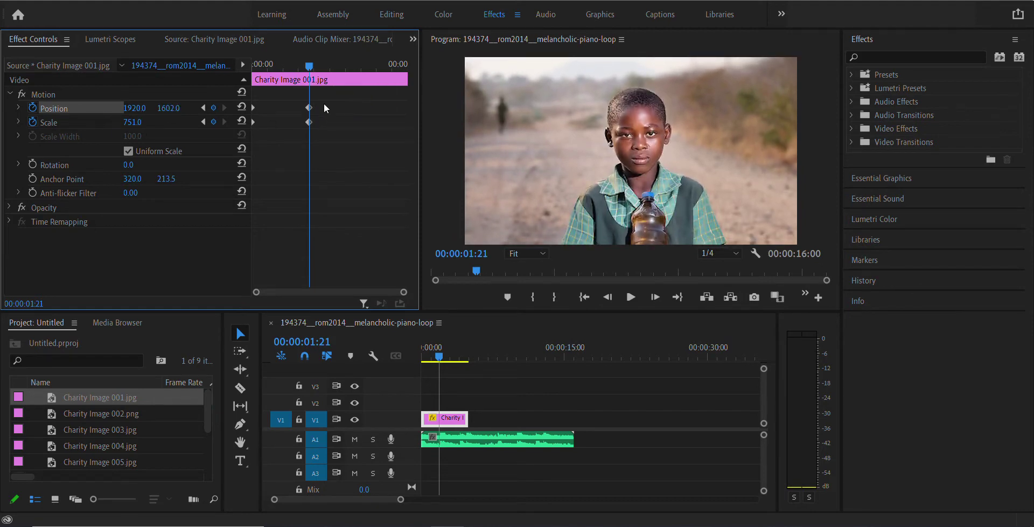
pyautogui.moveTo(142, 128); pyautogui.dragTo(180, 121)
pyautogui.moveTo(295, 92); pyautogui.dragTo(407, 125)
# Scrub and play the sequence from the start to check the zoom animation
pyautogui.click(251, 64)
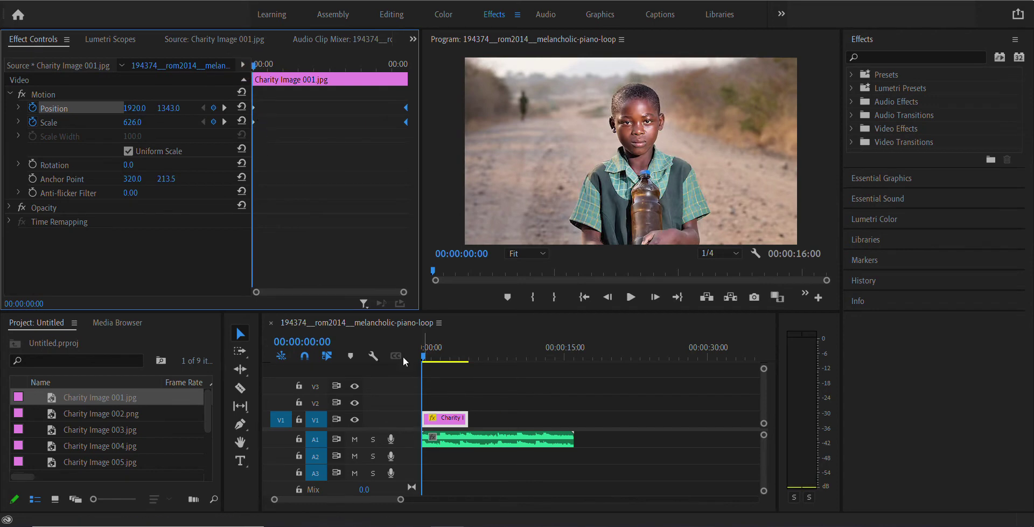
pyautogui.moveTo(253, 63)
pyautogui.mouseDown()
pyautogui.moveTo(411, 69)
pyautogui.moveTo(253, 65)
pyautogui.moveTo(239, 75)
pyautogui.mouseUp()
pyautogui.click(631, 297)
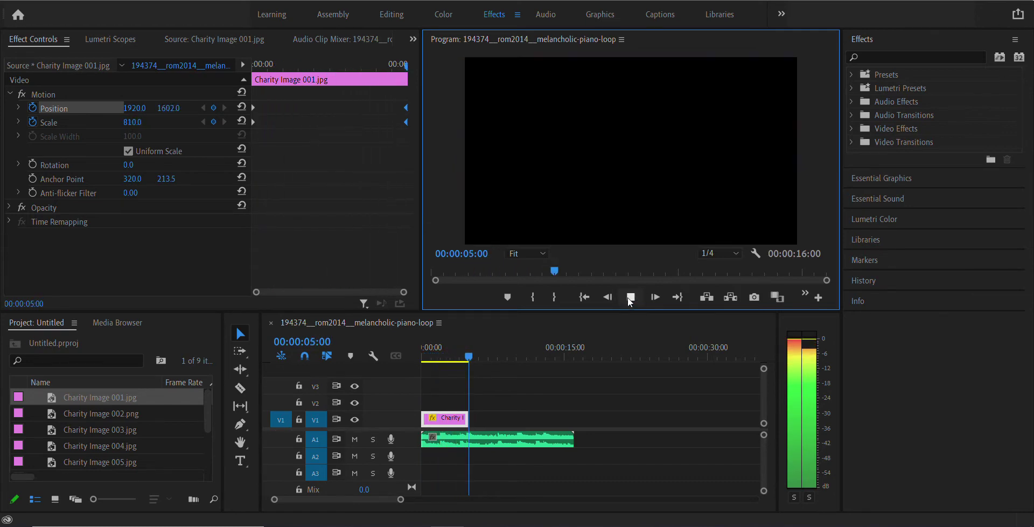
pyautogui.click(631, 297)
pyautogui.moveTo(459, 350); pyautogui.dragTo(405, 347)
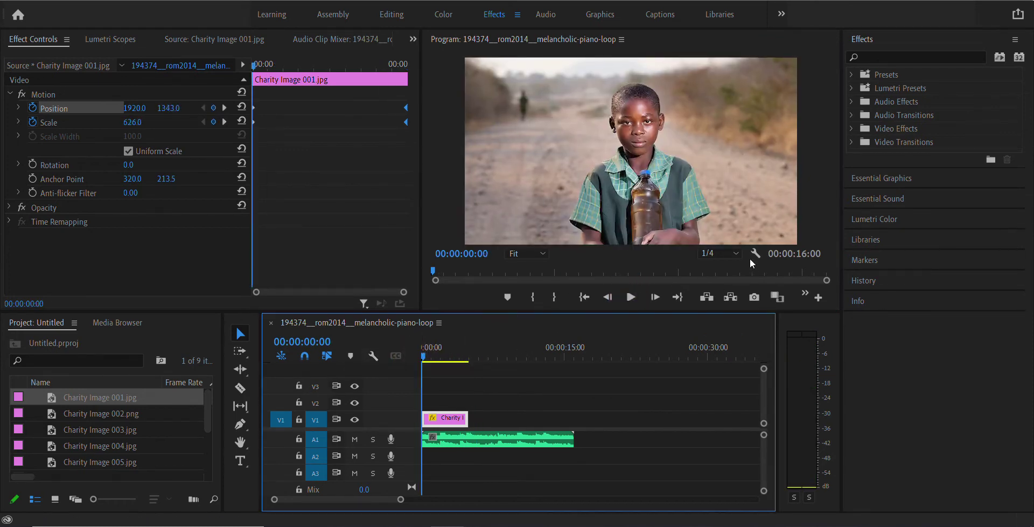
# Set Program playback resolution to 1/2 and replay the animation from the start
pyautogui.click(730, 253)
pyautogui.click(720, 279)
pyautogui.click(633, 298)
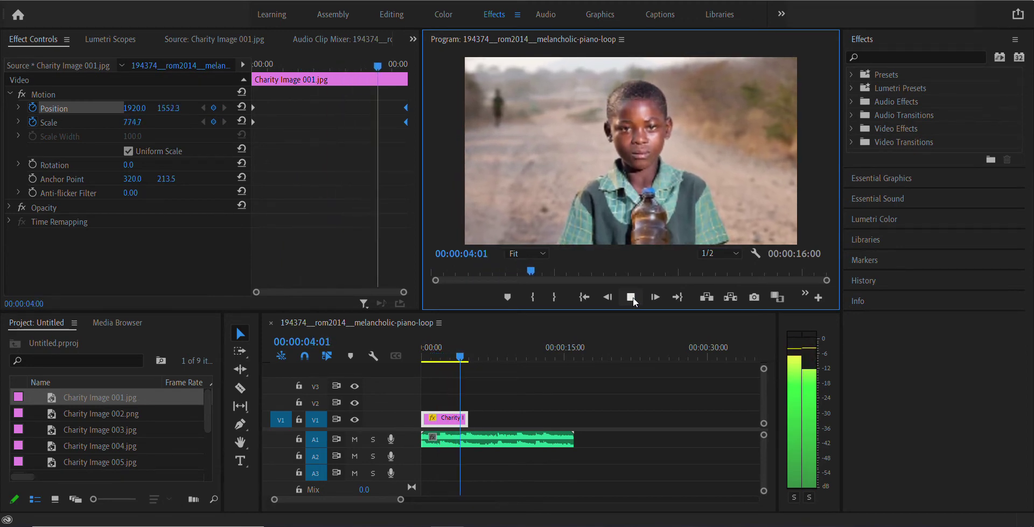
pyautogui.click(633, 296)
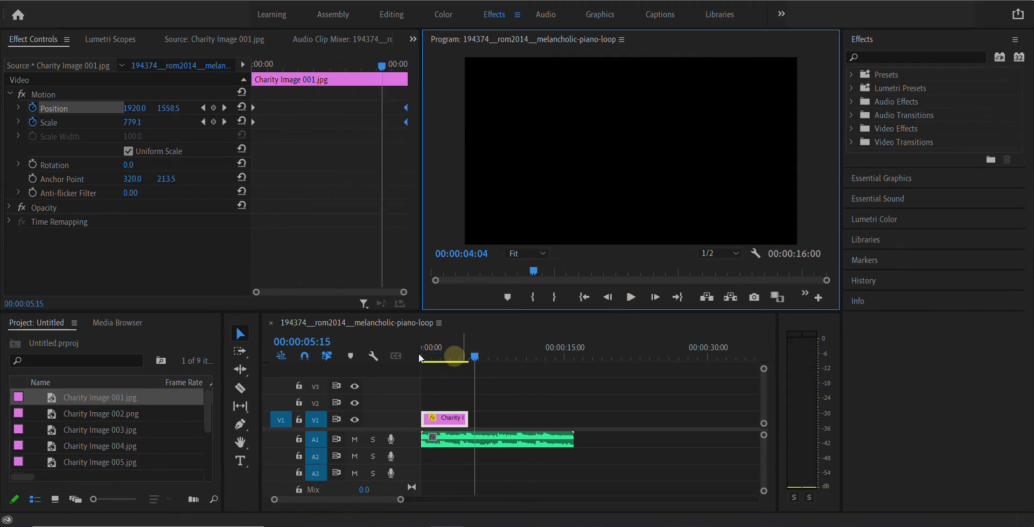
# Apply Dip to Black from Video Transitions > Dissolve to both ends of Charity Image 001, then play
pyautogui.moveTo(421, 354); pyautogui.dragTo(404, 352)
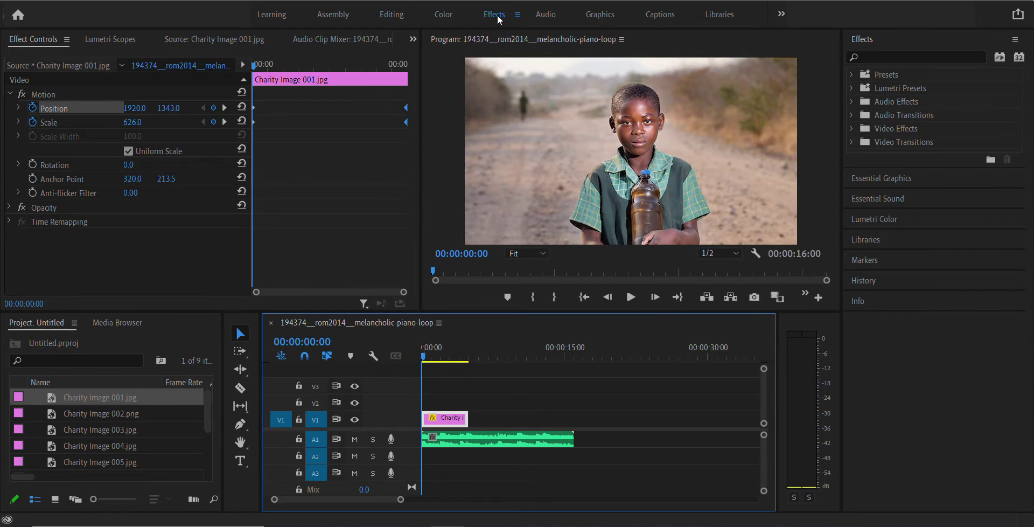
pyautogui.click(393, 14)
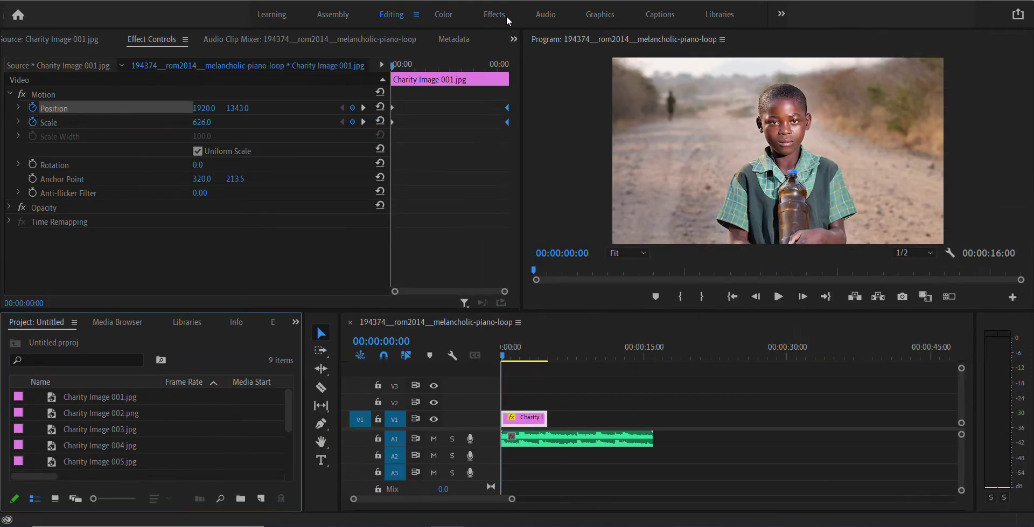
pyautogui.click(502, 15)
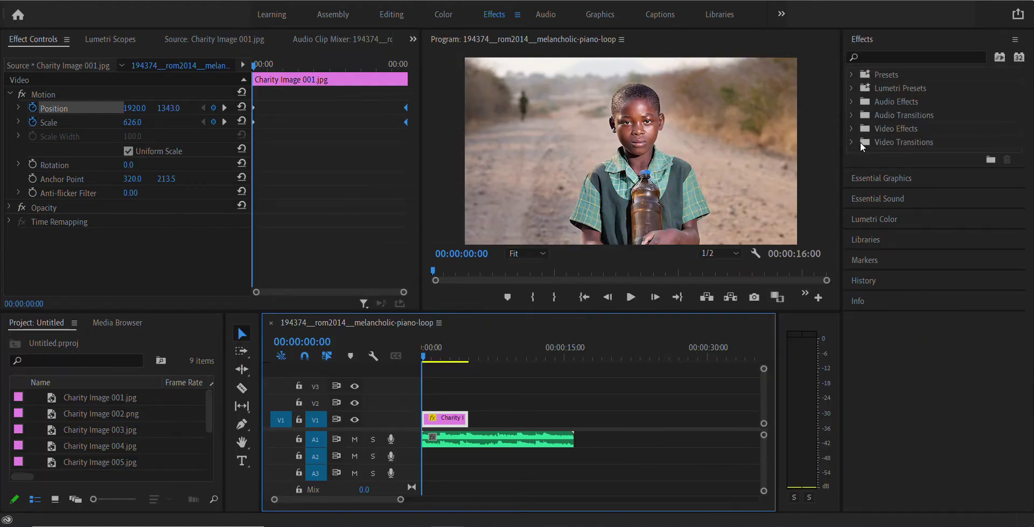
pyautogui.click(852, 142)
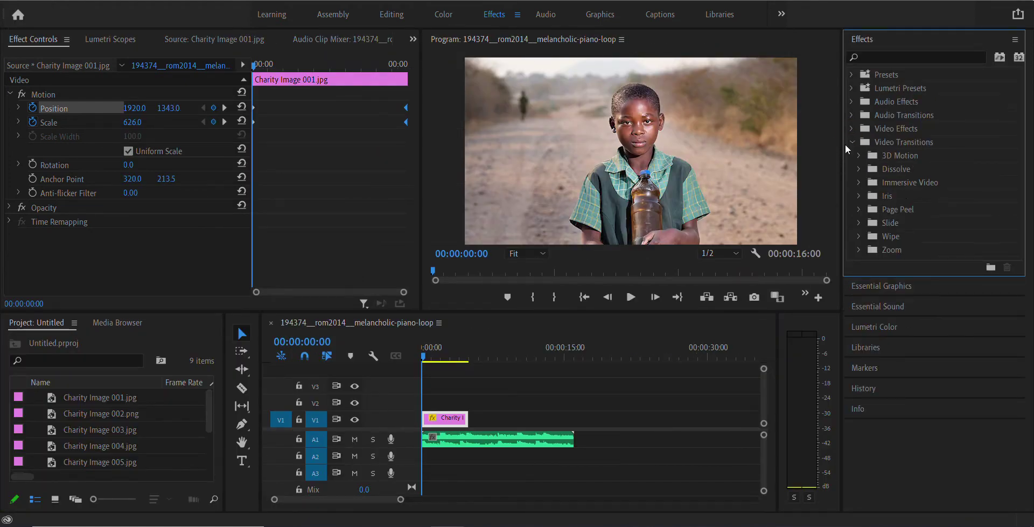
pyautogui.click(858, 169)
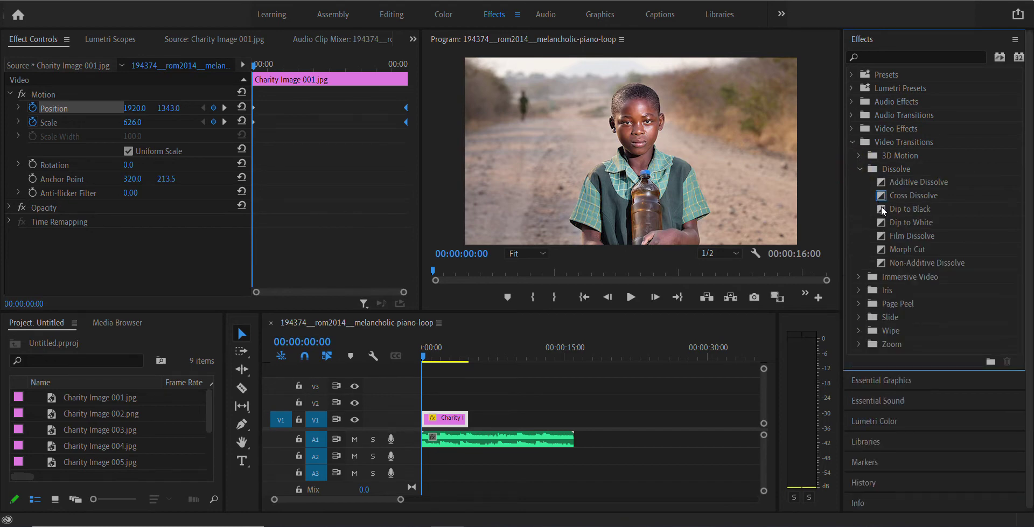
pyautogui.moveTo(883, 210); pyautogui.dragTo(425, 419)
pyautogui.moveTo(875, 208); pyautogui.dragTo(462, 418)
pyautogui.click(414, 358)
pyautogui.click(631, 300)
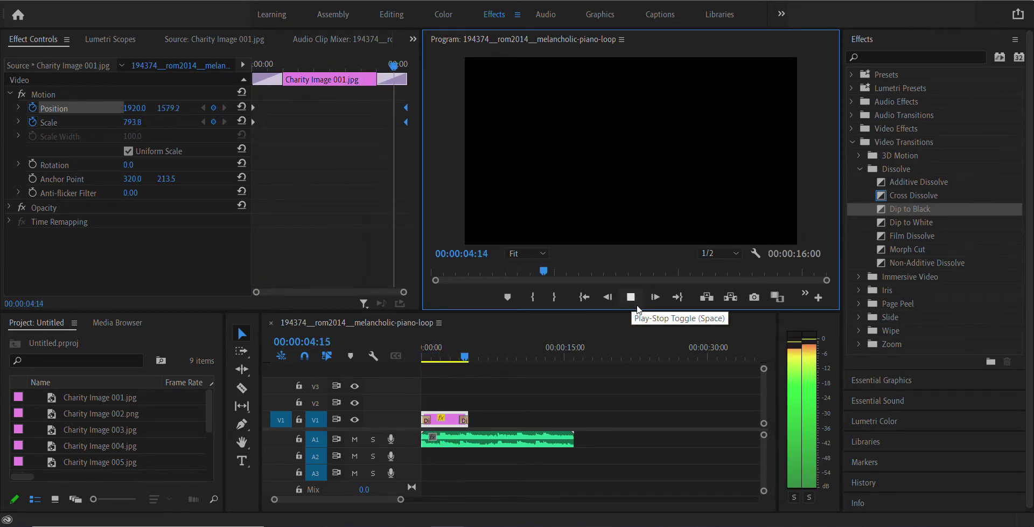
# Zoom the timeline in and shorten the opening Dip to Black transition
pyautogui.click(631, 298)
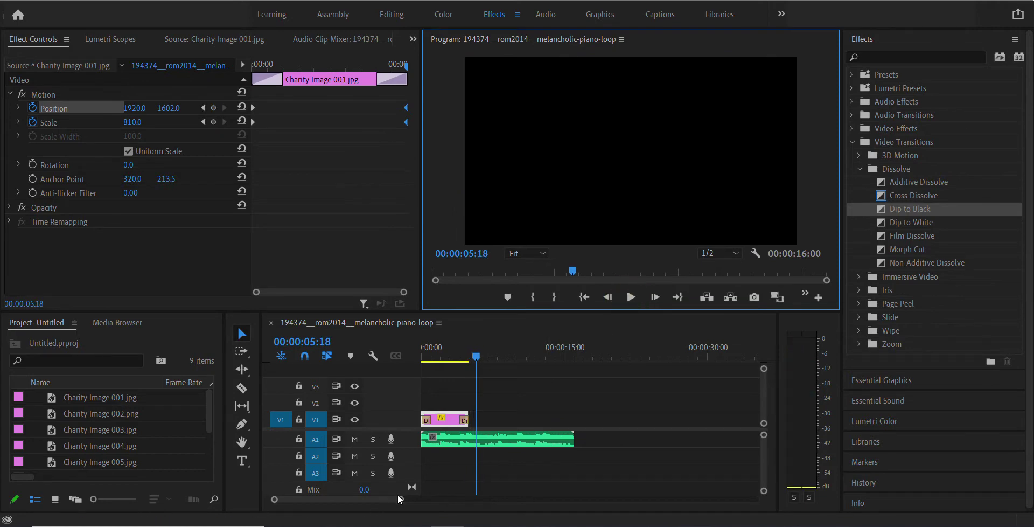
pyautogui.moveTo(401, 499)
pyautogui.mouseDown()
pyautogui.moveTo(431, 499)
pyautogui.moveTo(386, 500)
pyautogui.mouseUp()
pyautogui.moveTo(591, 356); pyautogui.dragTo(423, 355)
pyautogui.moveTo(362, 370)
pyautogui.mouseDown()
pyautogui.moveTo(345, 373)
pyautogui.moveTo(372, 382)
pyautogui.mouseUp()
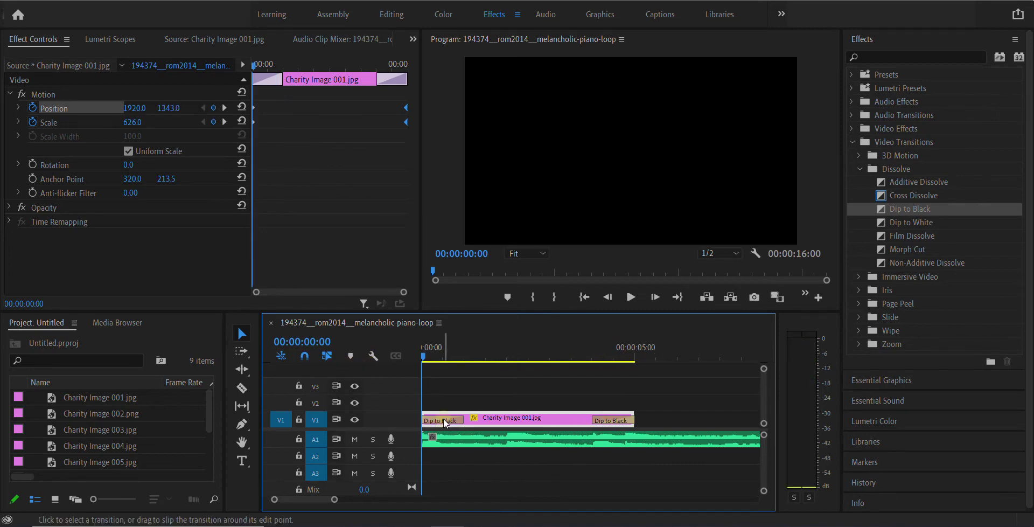
pyautogui.click(445, 423)
pyautogui.moveTo(462, 419); pyautogui.dragTo(448, 420)
# Shorten the closing Dip to Black to 12 frames and play back the result
pyautogui.click(612, 419)
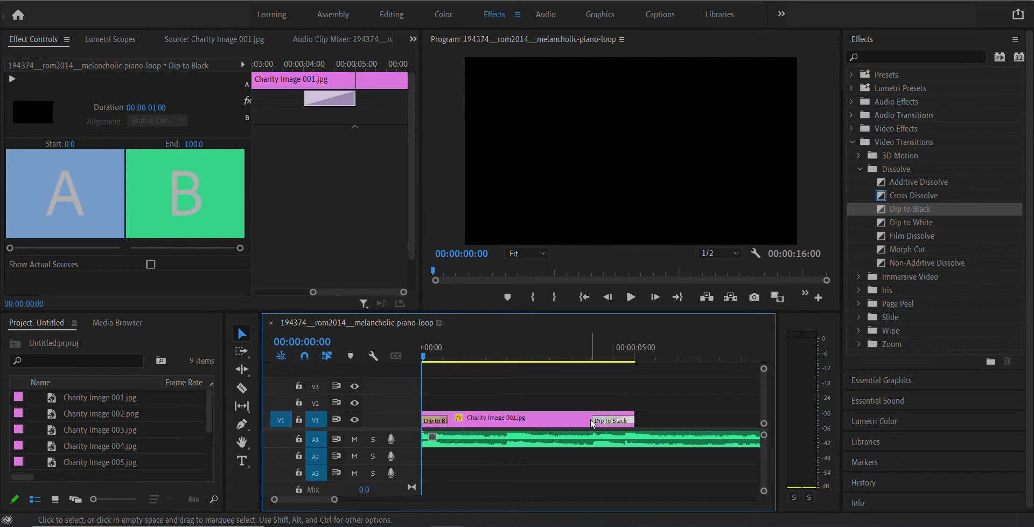
pyautogui.moveTo(593, 424); pyautogui.dragTo(616, 419)
pyautogui.click(414, 353)
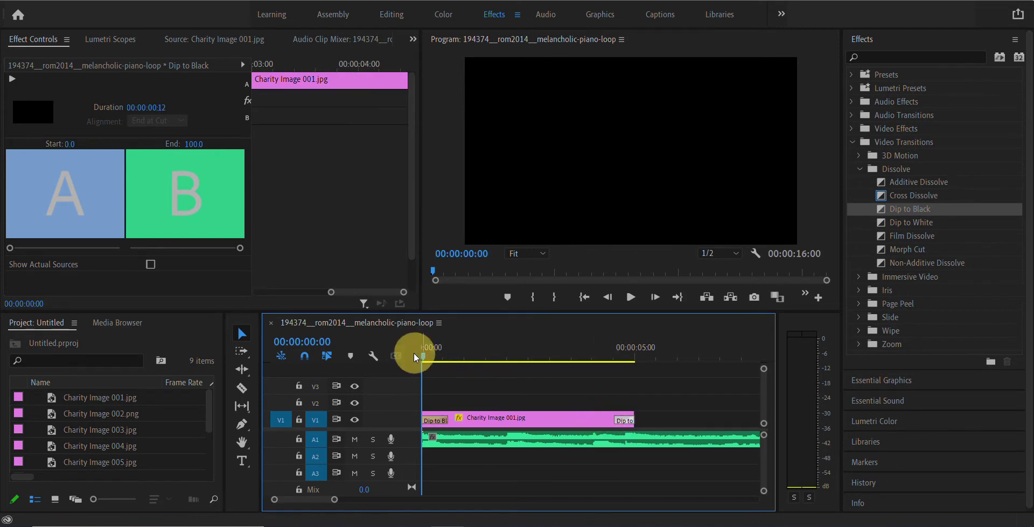
pyautogui.click(630, 298)
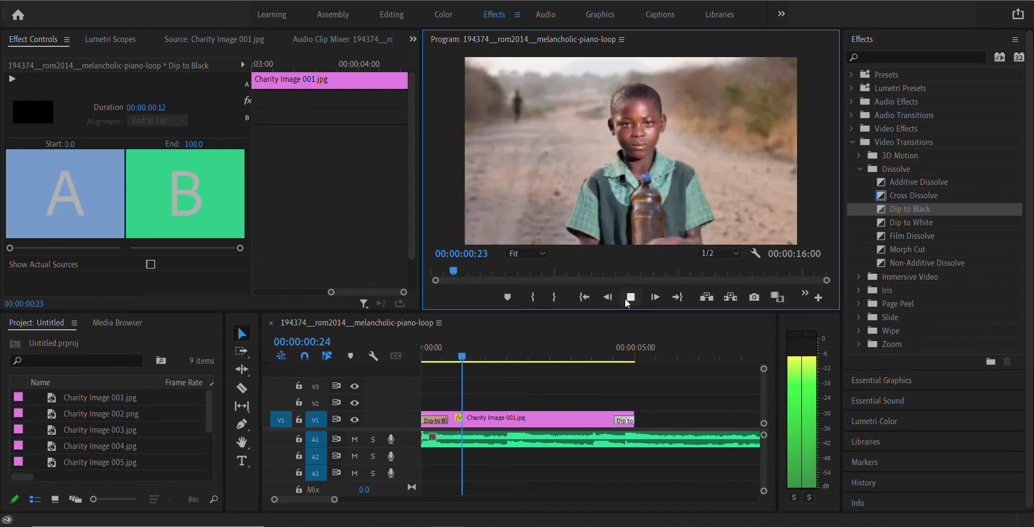
pyautogui.click(631, 297)
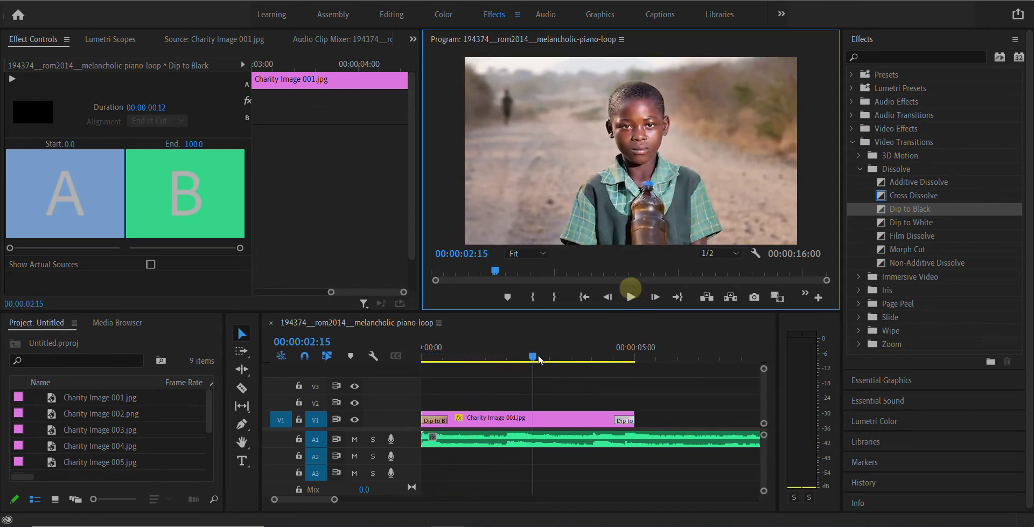
pyautogui.moveTo(458, 352); pyautogui.dragTo(415, 355)
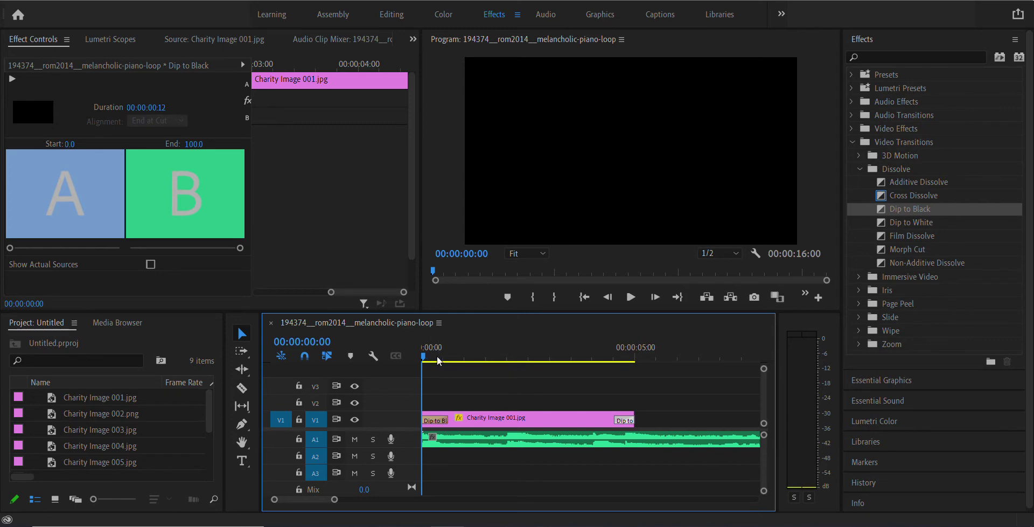
# Scrub through the 12-frame fade to black and park the playhead at 00:00:05:00
pyautogui.moveTo(501, 363); pyautogui.dragTo(639, 353)
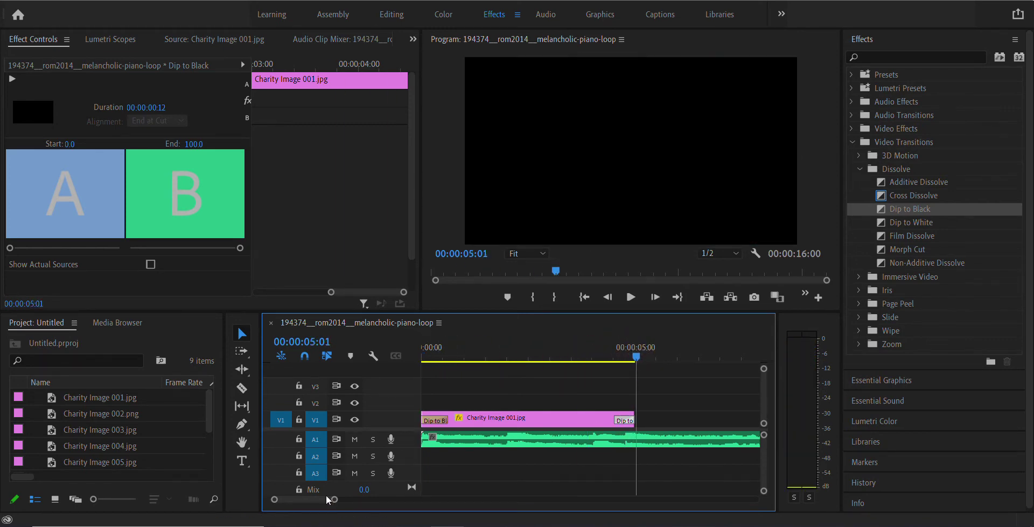
pyautogui.moveTo(335, 500); pyautogui.dragTo(390, 501)
pyautogui.click(525, 439)
pyautogui.click(451, 357)
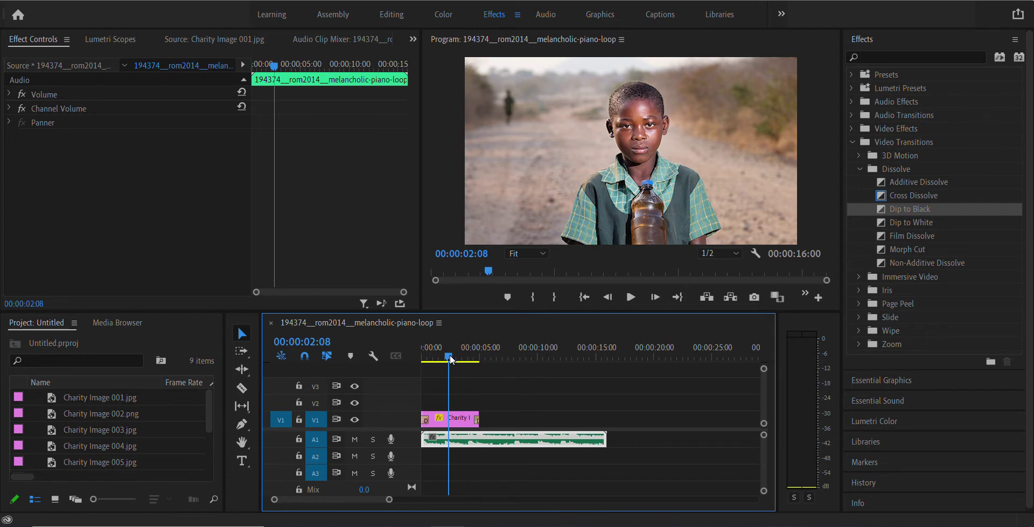
pyautogui.moveTo(432, 360); pyautogui.dragTo(477, 360)
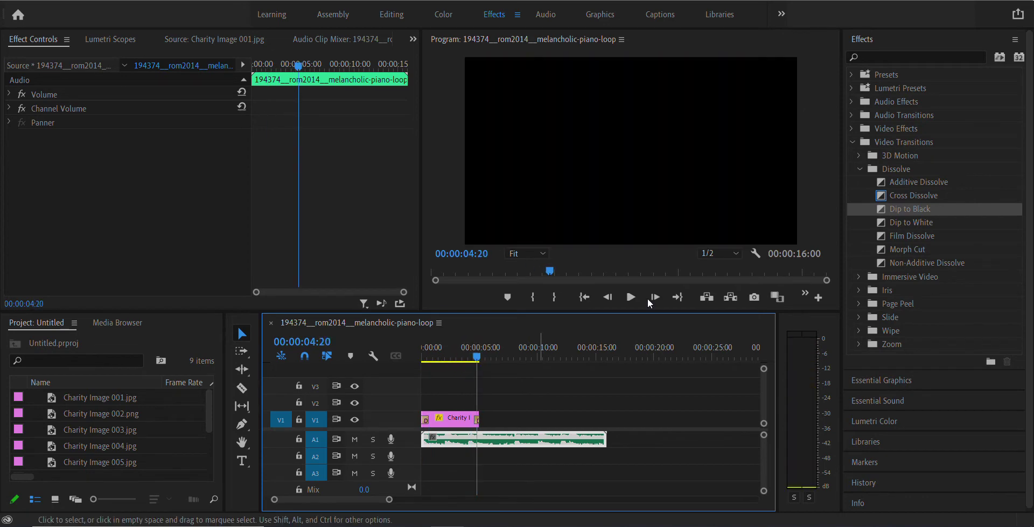
pyautogui.press('Down')
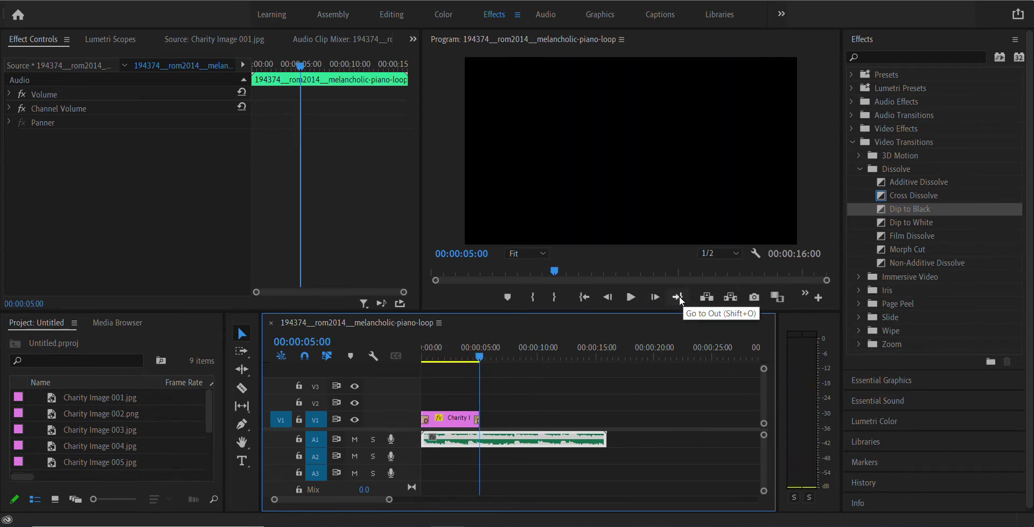
# Create a legacy title named Title 01 via File > New > Legacy Title and open the Titler
pyautogui.click(11, 1)
pyautogui.moveTo(32, 8)
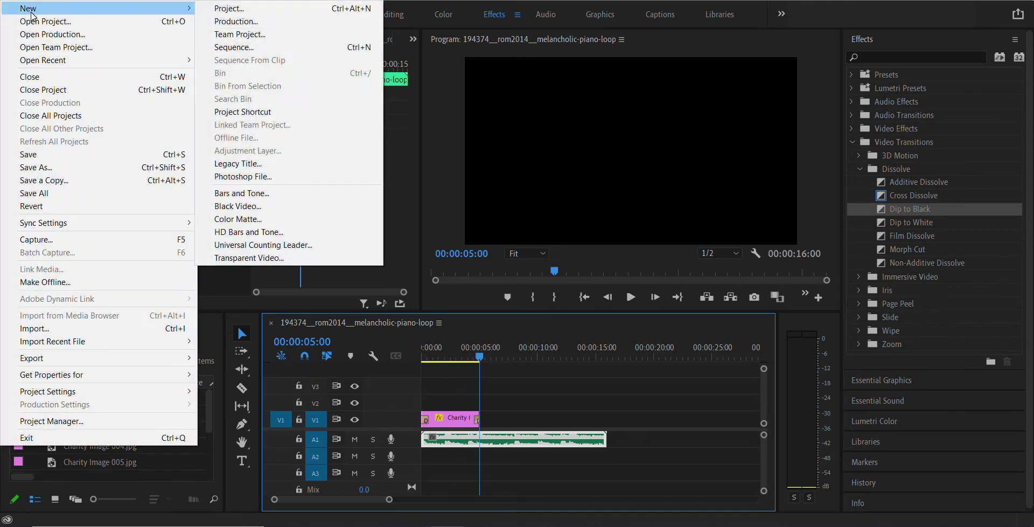
pyautogui.click(282, 164)
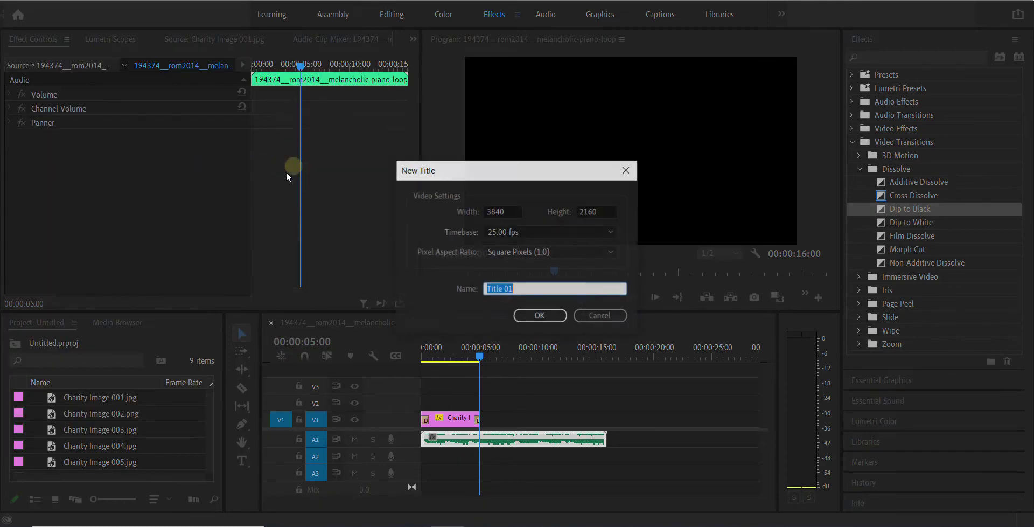
pyautogui.click(548, 318)
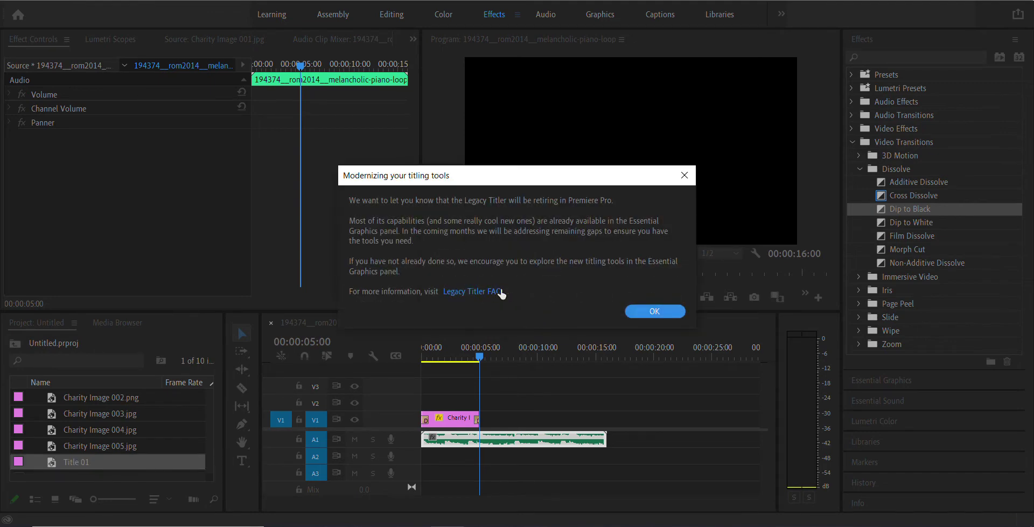
pyautogui.click(680, 311)
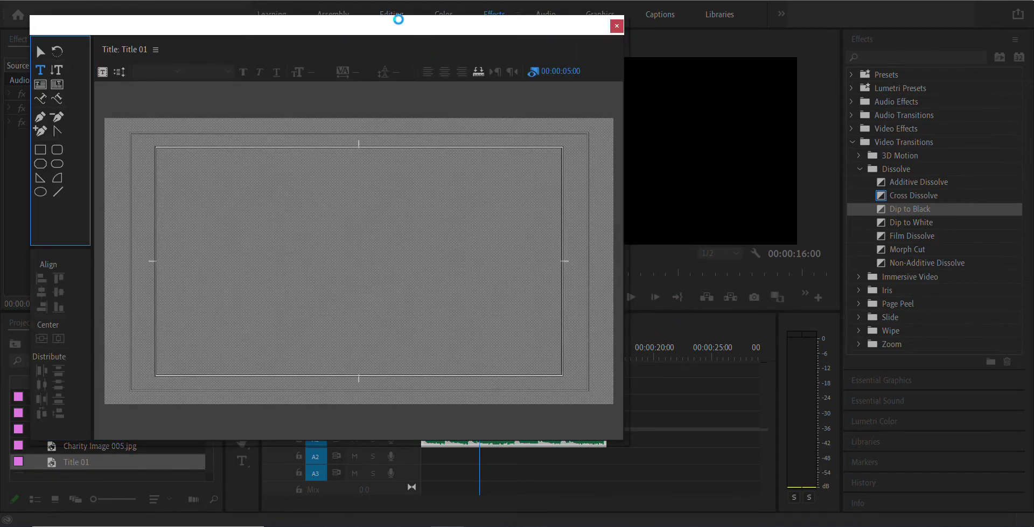
pyautogui.moveTo(396, 30); pyautogui.dragTo(567, 37)
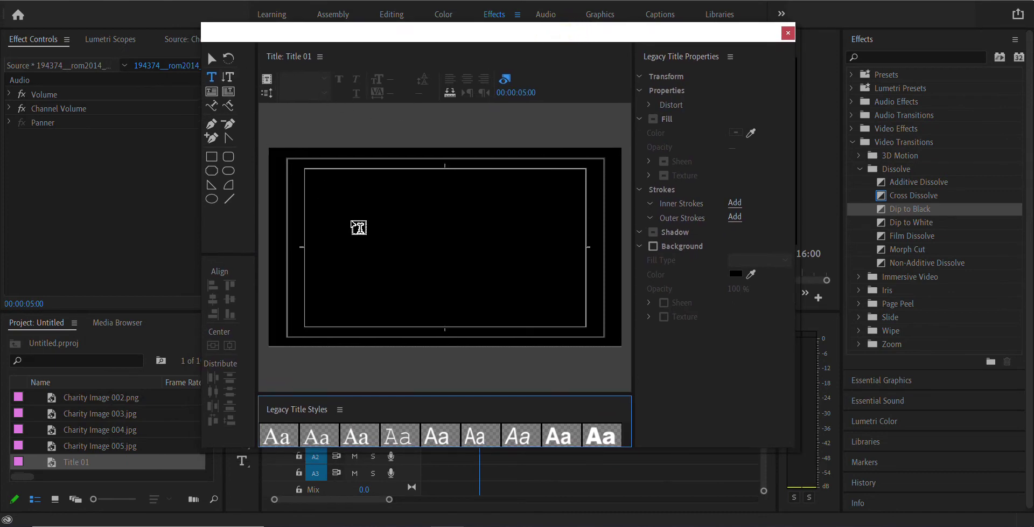
# Type the 'Urgent appeal' title, set font size 256, and centre it horizontally and vertically
pyautogui.click(355, 211)
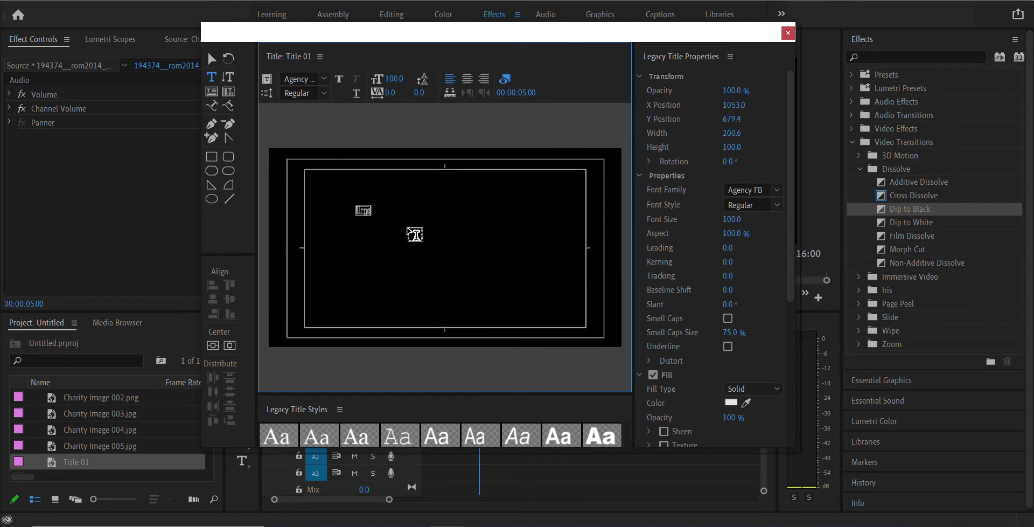
pyautogui.write('rgentt appeal')
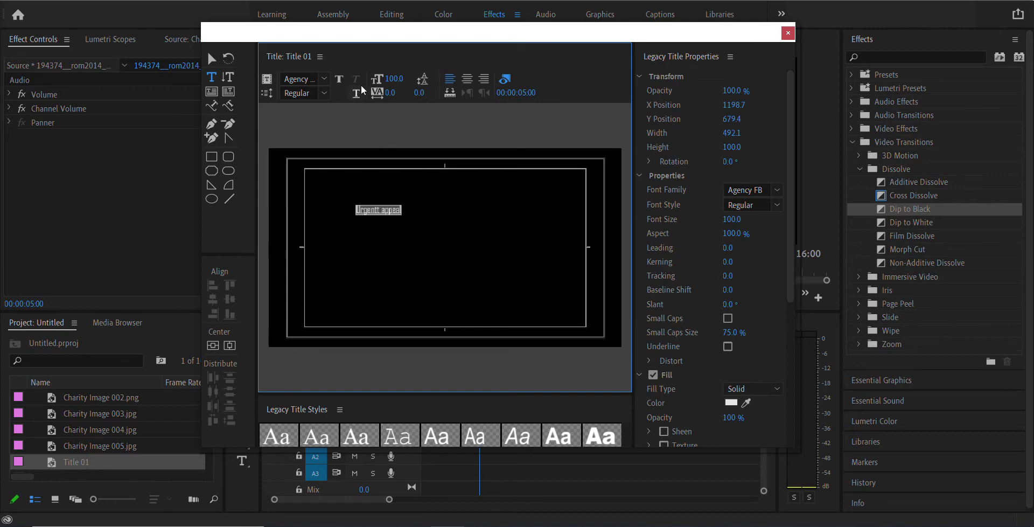
pyautogui.moveTo(395, 81); pyautogui.dragTo(505, 78)
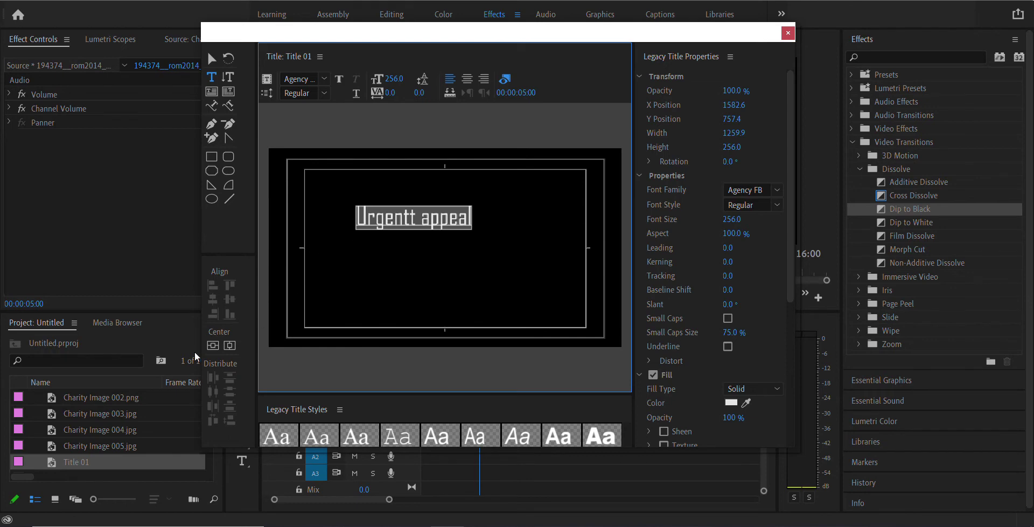
pyautogui.click(212, 347)
pyautogui.click(230, 345)
# Delete the extra 't' from 'Urgentt' and select the whole 'Urgent appeal' text
pyautogui.click(419, 247)
pyautogui.click(439, 247)
pyautogui.press('BackSpace')
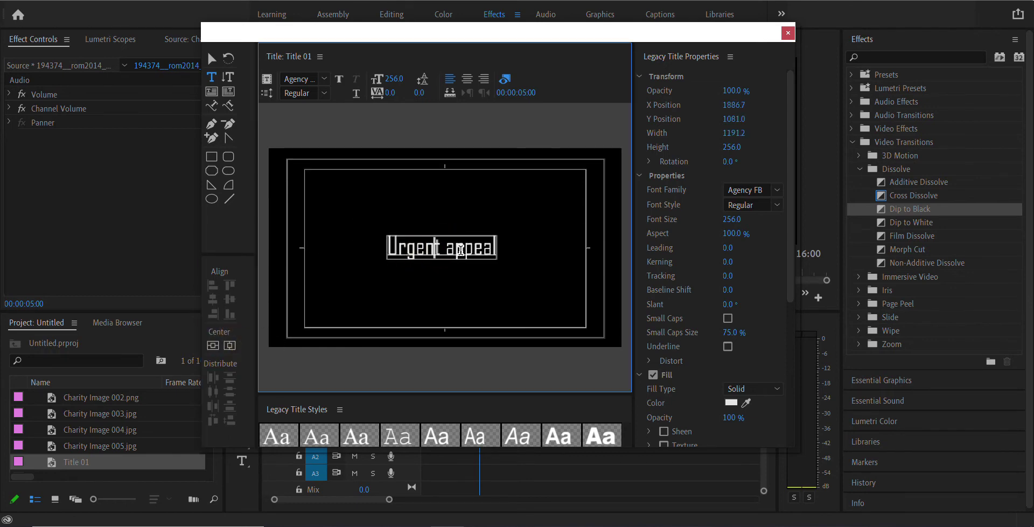
pyautogui.moveTo(388, 247); pyautogui.dragTo(493, 259)
# Set all the 'Urgent appeal' text to Arial Regular
pyautogui.click(483, 248)
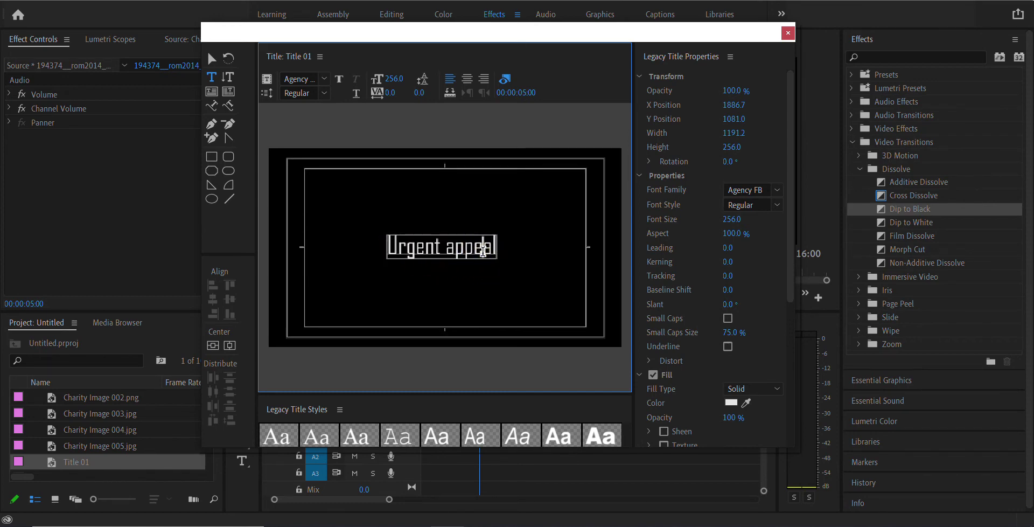
pyautogui.hotkey('ctrl', 'a')
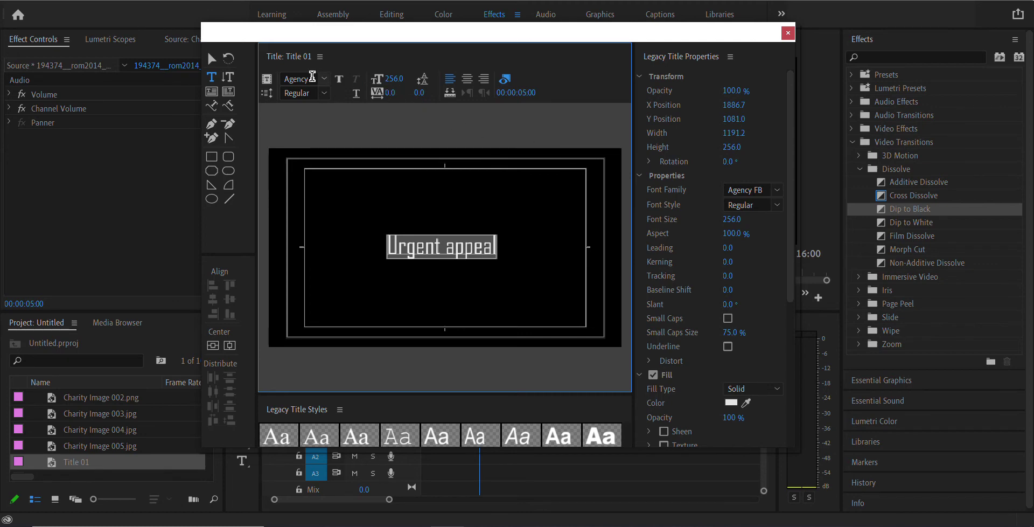
pyautogui.click(308, 78)
pyautogui.write('Arial')
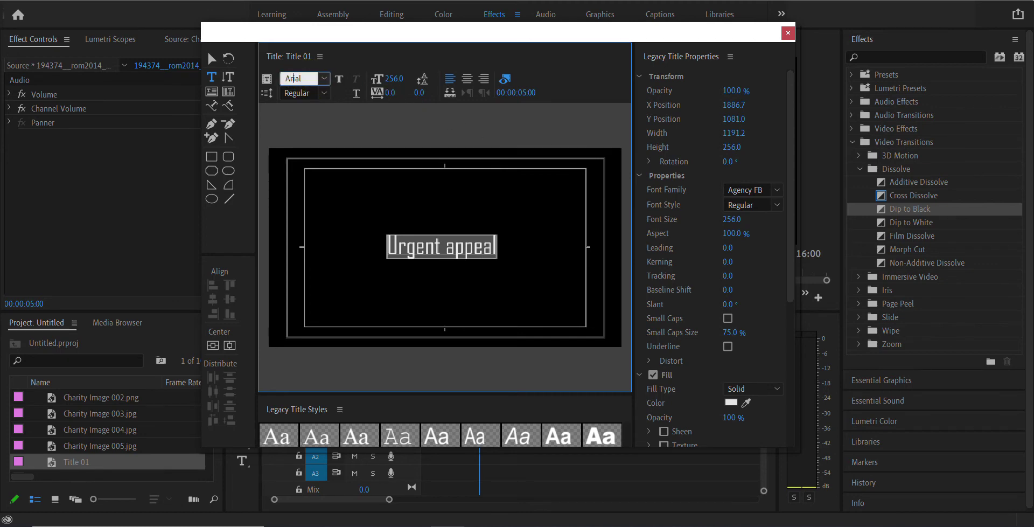
pyautogui.press('Return')
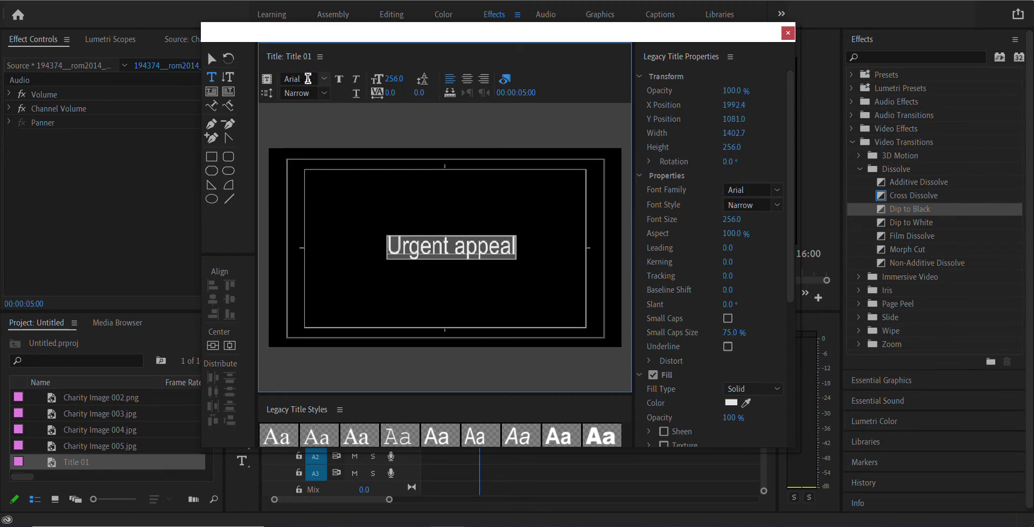
pyautogui.click(322, 93)
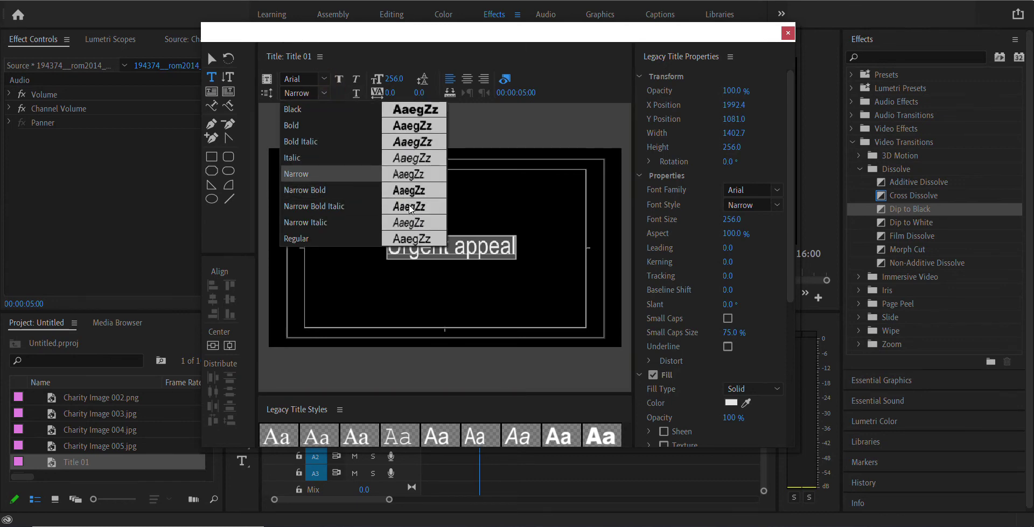
pyautogui.click(410, 237)
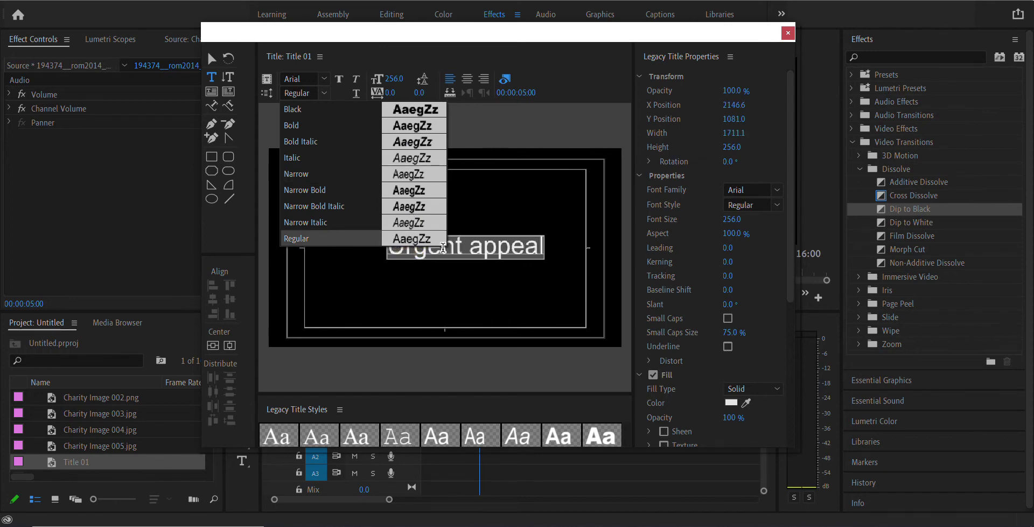
# Centre the 'Urgent appeal' text box horizontally and raise it to position 1928.3, 890.6
pyautogui.click(212, 58)
pyautogui.click(434, 248)
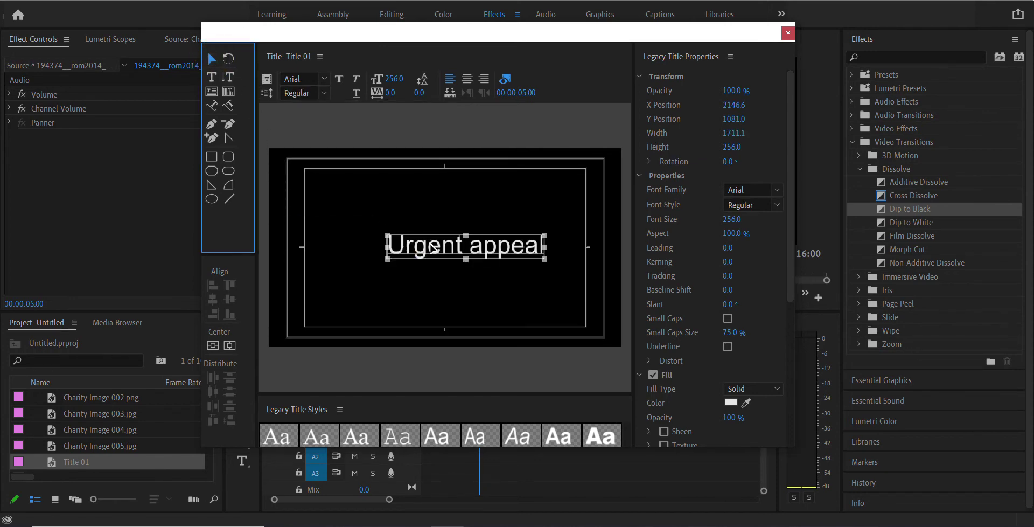
pyautogui.click(215, 348)
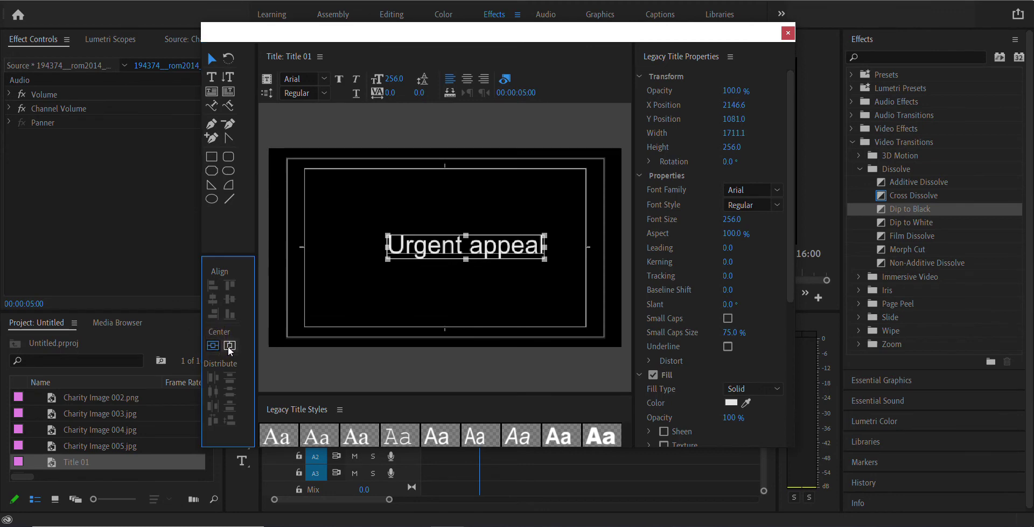
pyautogui.click(230, 347)
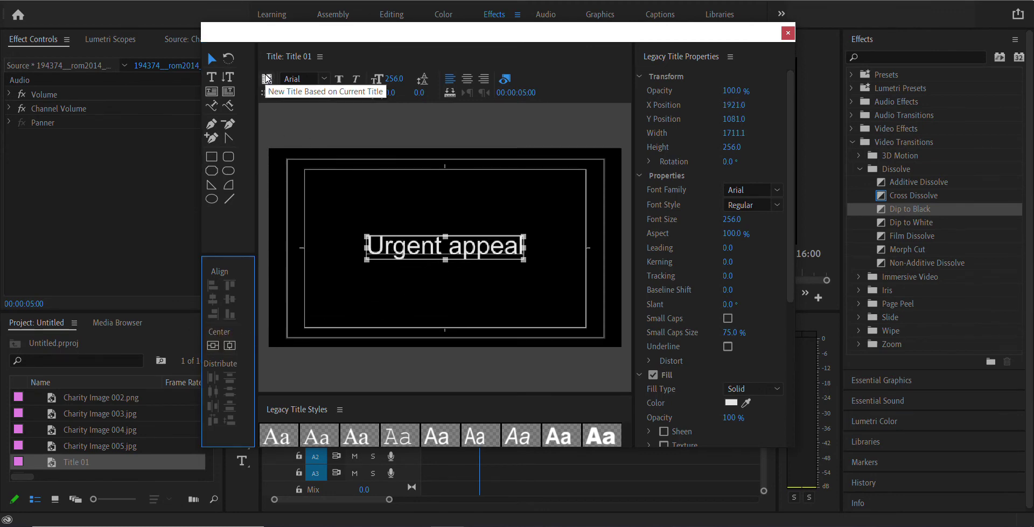
pyautogui.moveTo(399, 262); pyautogui.dragTo(403, 242)
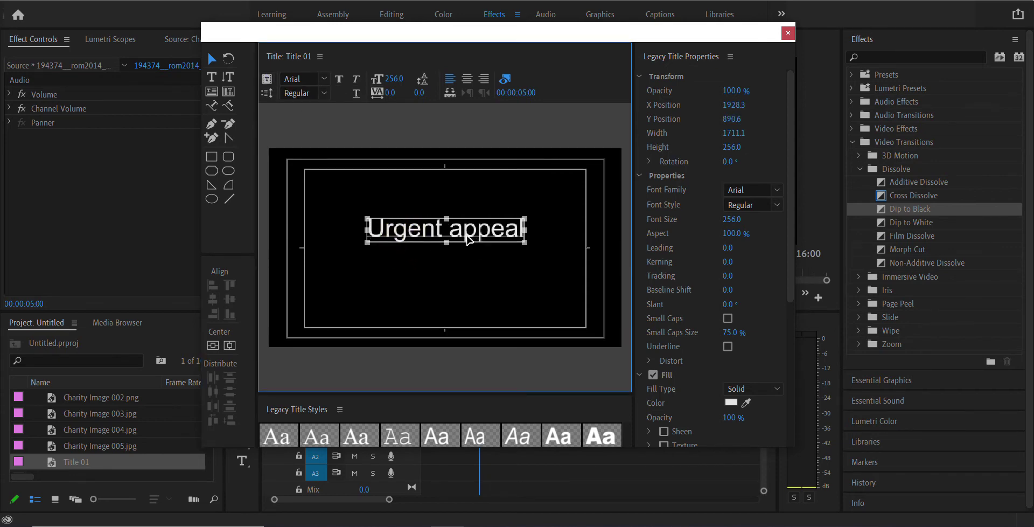
# Add a second line reading 'please give £3' beneath 'Urgent appeal'
pyautogui.click(216, 77)
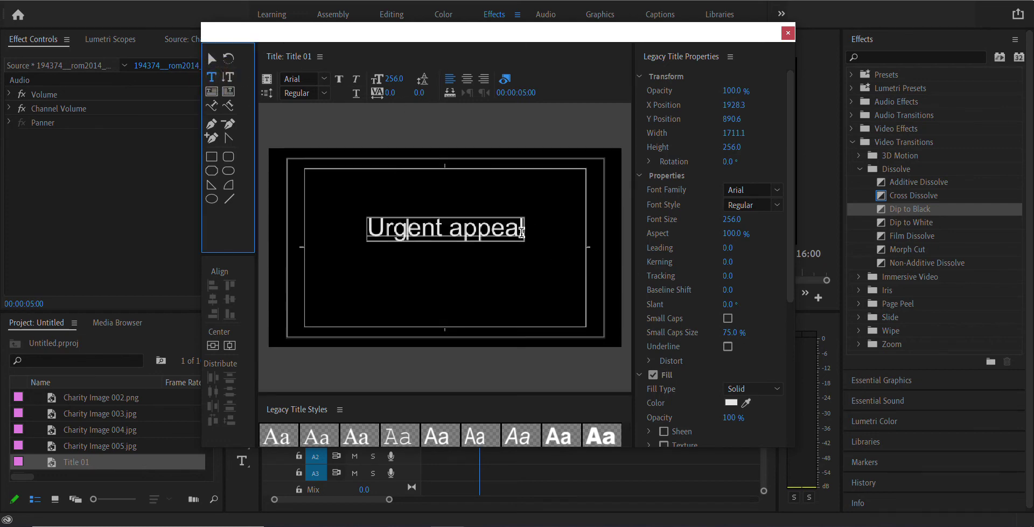
pyautogui.click(527, 231)
pyautogui.press('Return')
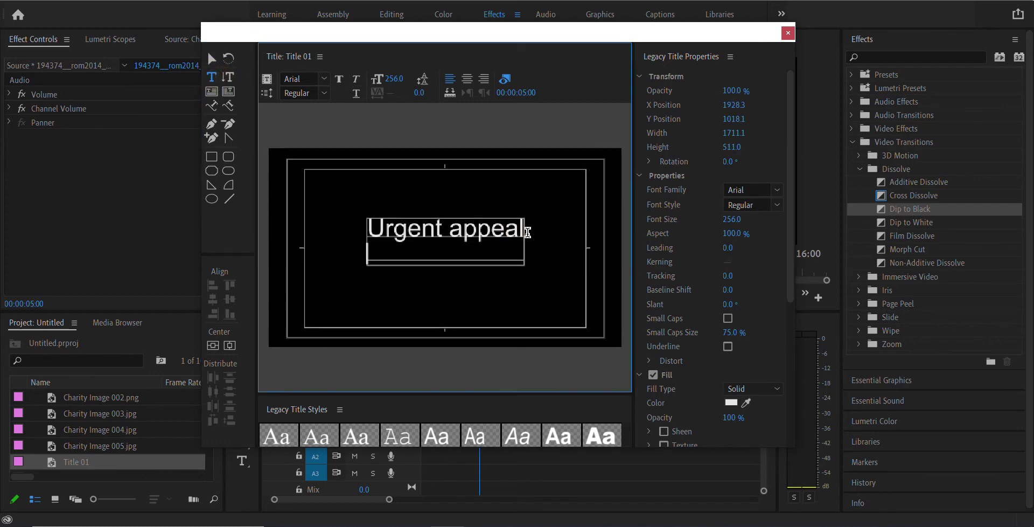
pyautogui.write('please ')
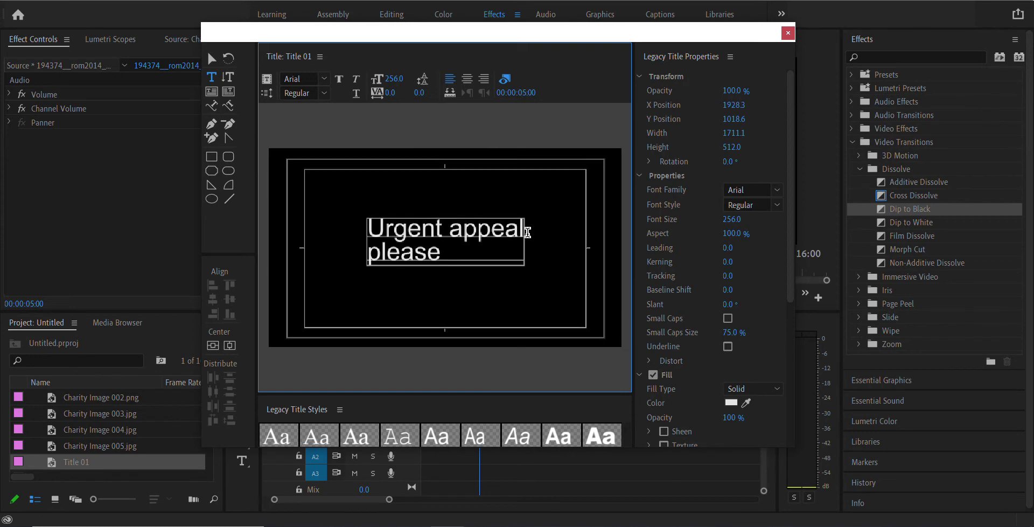
pyautogui.write('give £3')
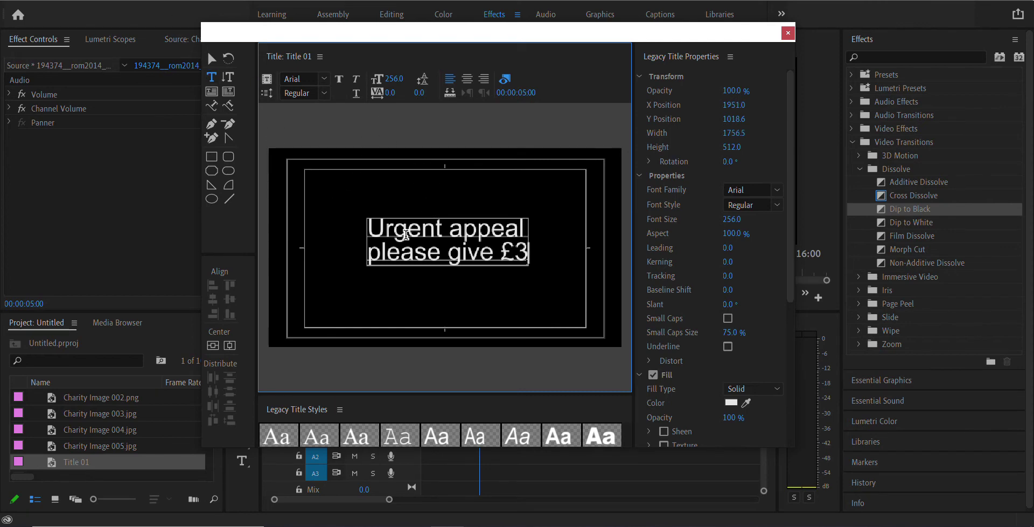
# Shrink and centre-align the 'please give £3' line, move the title higher, and close the editor
pyautogui.click(372, 252)
pyautogui.moveTo(371, 252); pyautogui.dragTo(539, 249)
pyautogui.moveTo(393, 79); pyautogui.dragTo(346, 88)
pyautogui.click(469, 81)
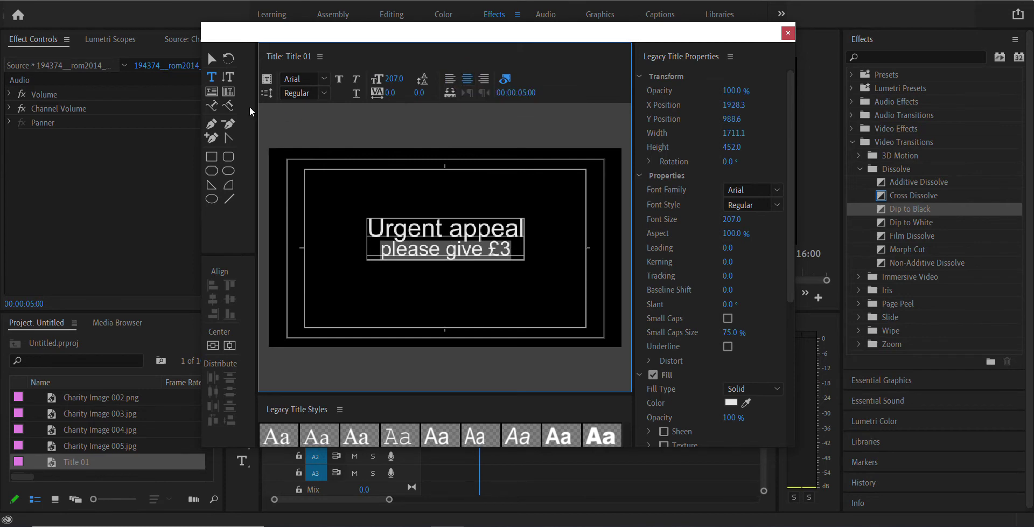
pyautogui.click(211, 58)
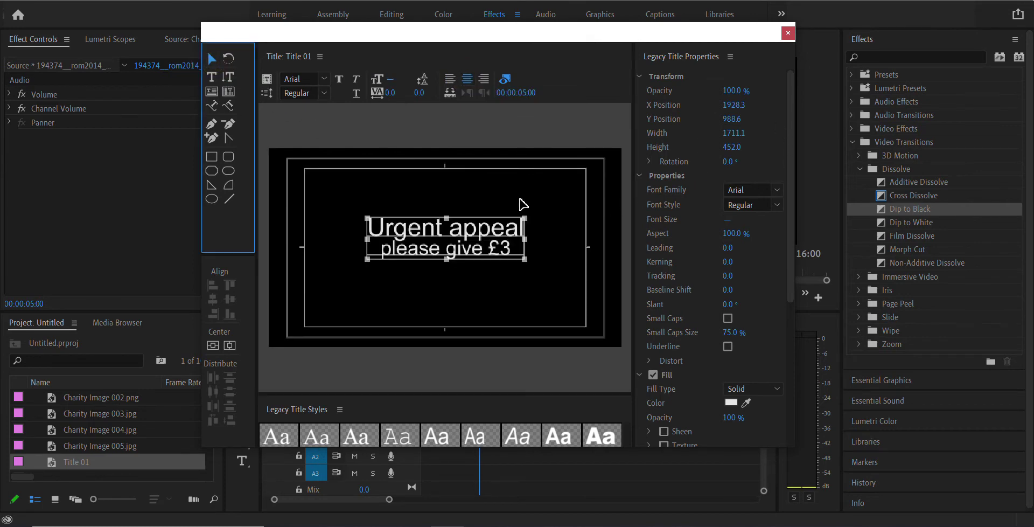
pyautogui.moveTo(420, 233); pyautogui.dragTo(420, 224)
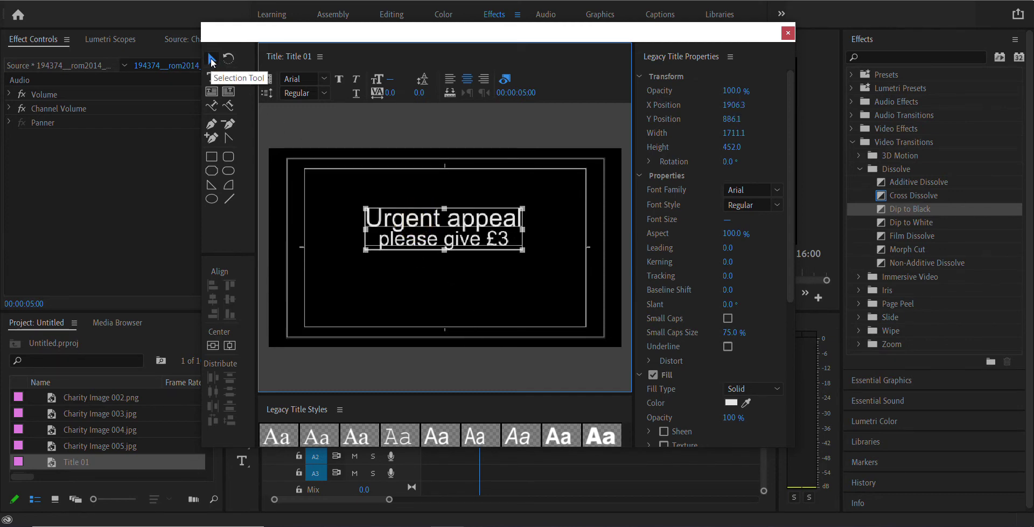
pyautogui.click(212, 59)
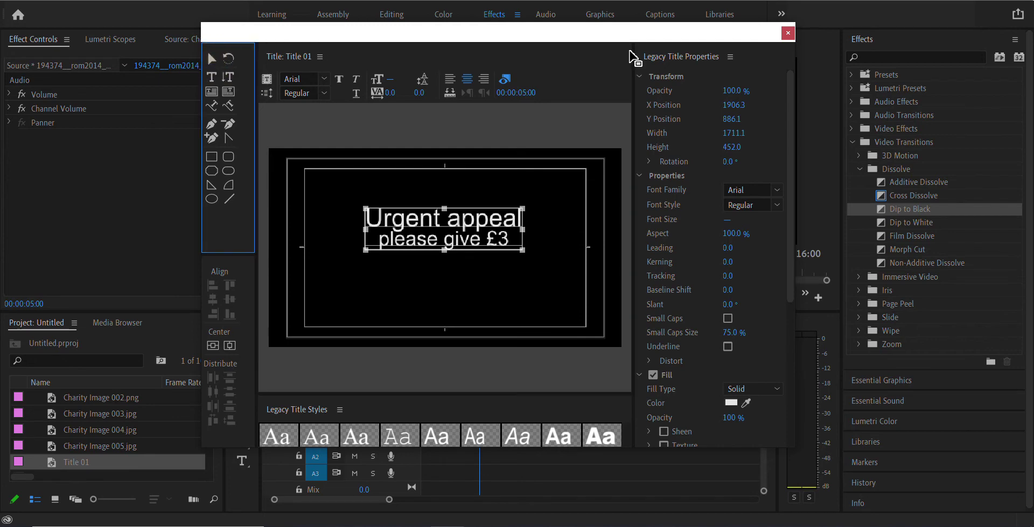
pyautogui.click(788, 33)
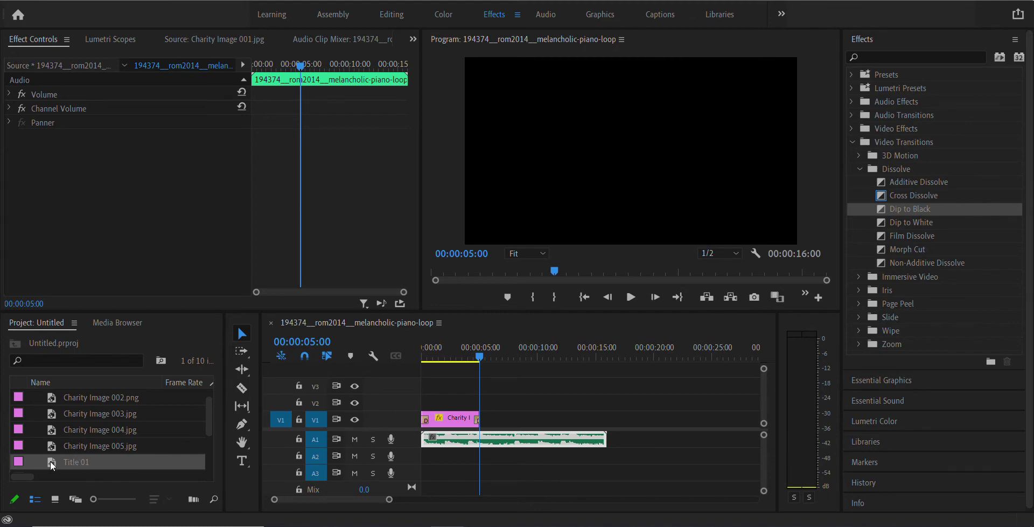
# Place Title 01 on V1 right after Charity Image 001 and play back to 00:00:06:03
pyautogui.moveTo(50, 460); pyautogui.dragTo(482, 418)
pyautogui.click(465, 359)
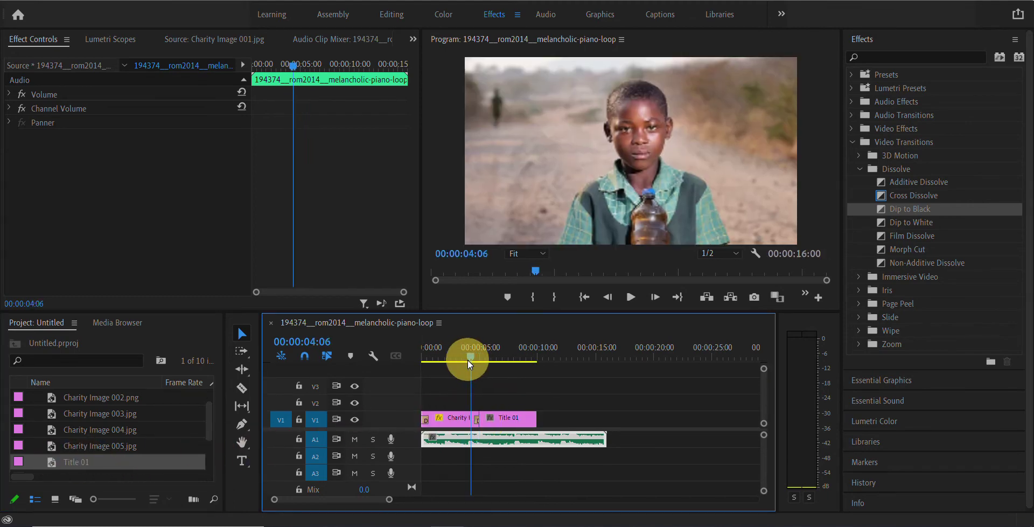
pyautogui.moveTo(468, 360); pyautogui.dragTo(469, 358)
pyautogui.click(631, 298)
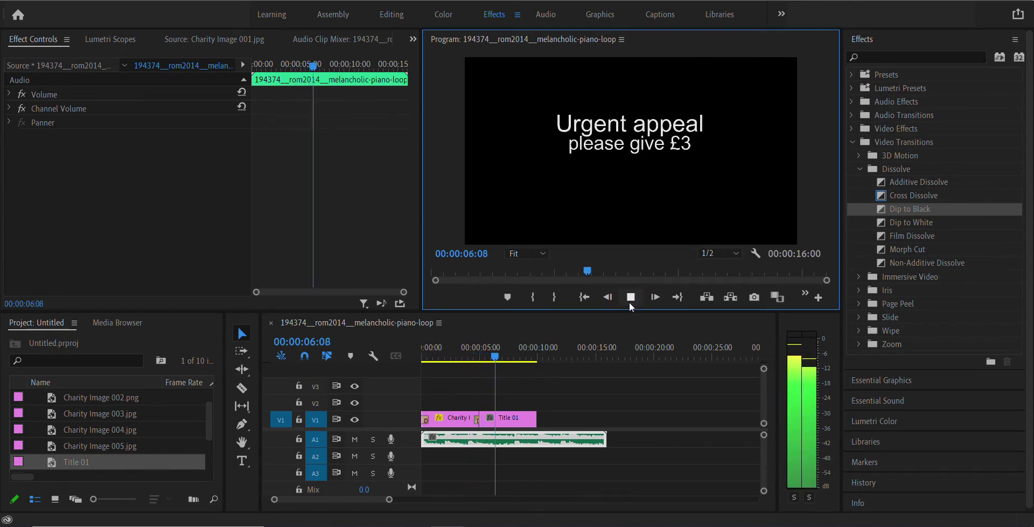
pyautogui.click(494, 357)
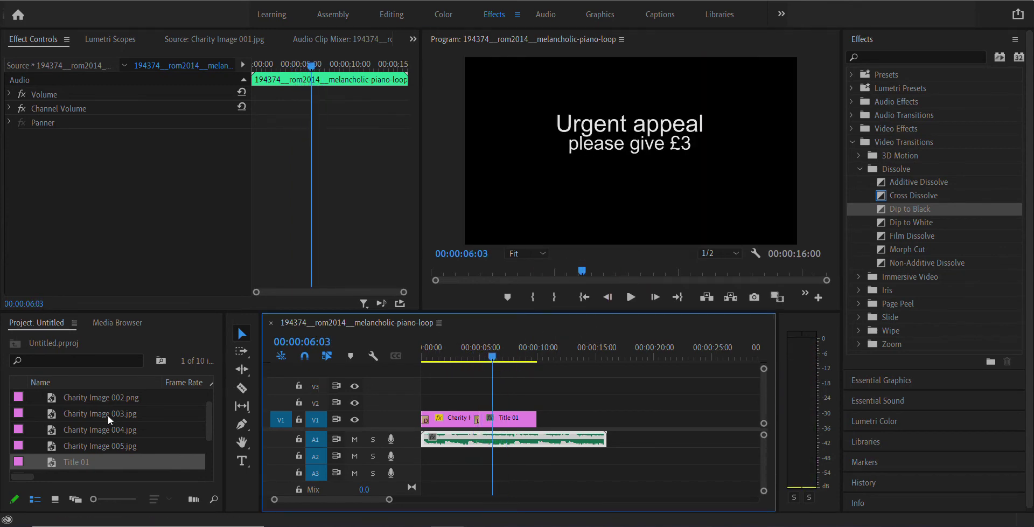
pyautogui.scroll(-3, 111, 434)
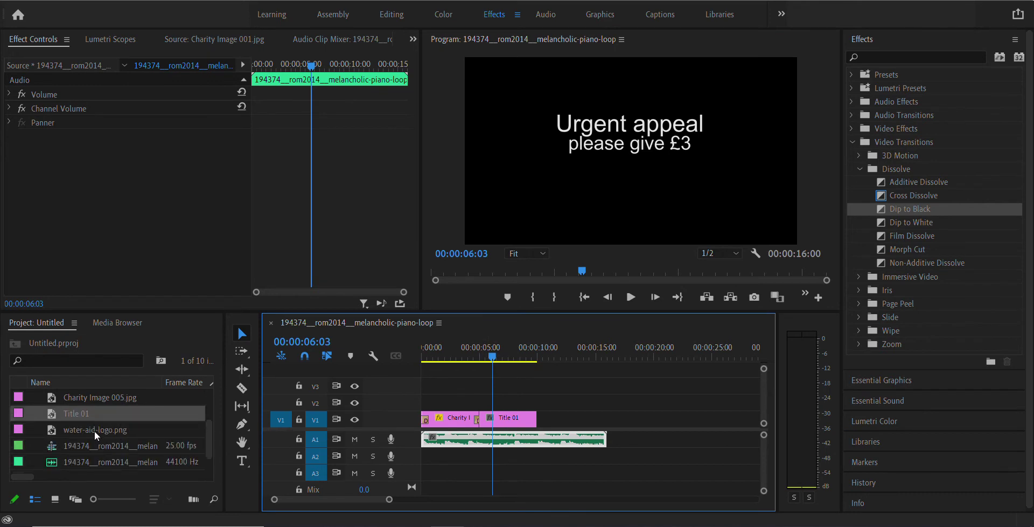
# Place water-aid-logo.png on V2 above Title 01 with the playhead at 00:00:06:21
pyautogui.click(61, 431)
pyautogui.moveTo(48, 432); pyautogui.dragTo(482, 409)
pyautogui.click(502, 357)
pyautogui.moveTo(503, 357); pyautogui.dragTo(499, 357)
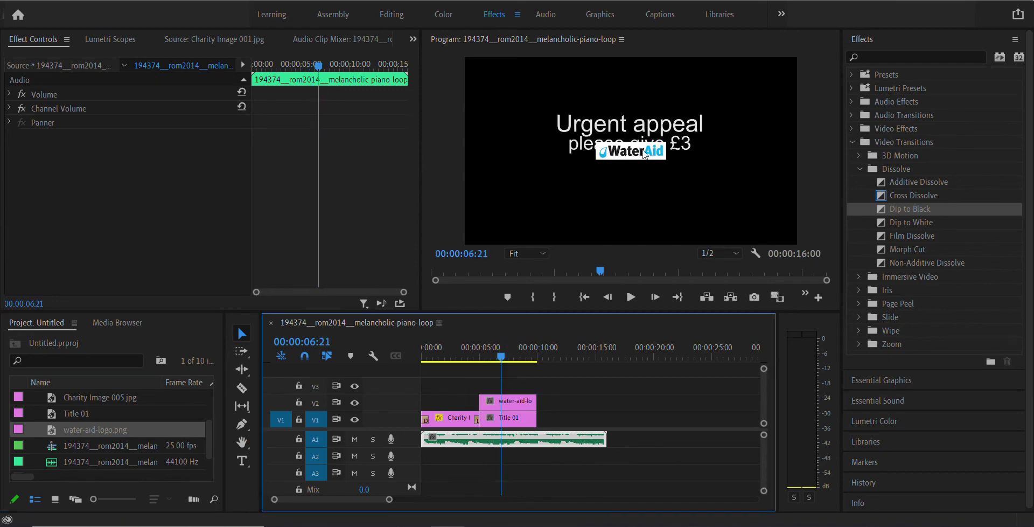
# Scale the WaterAid logo to 145 and move it to position 1957, 1921 below the text
pyautogui.click(579, 397)
pyautogui.click(508, 402)
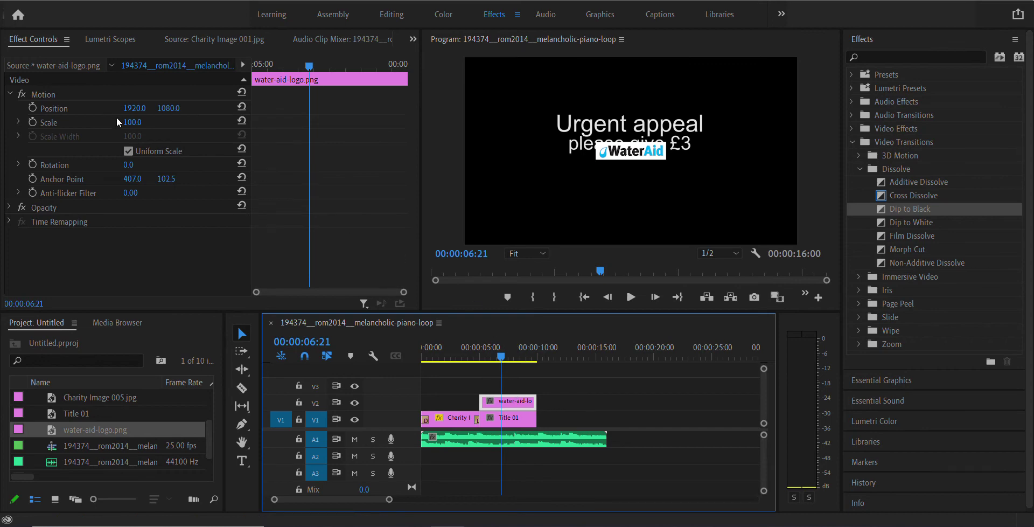
pyautogui.moveTo(169, 112); pyautogui.dragTo(226, 109)
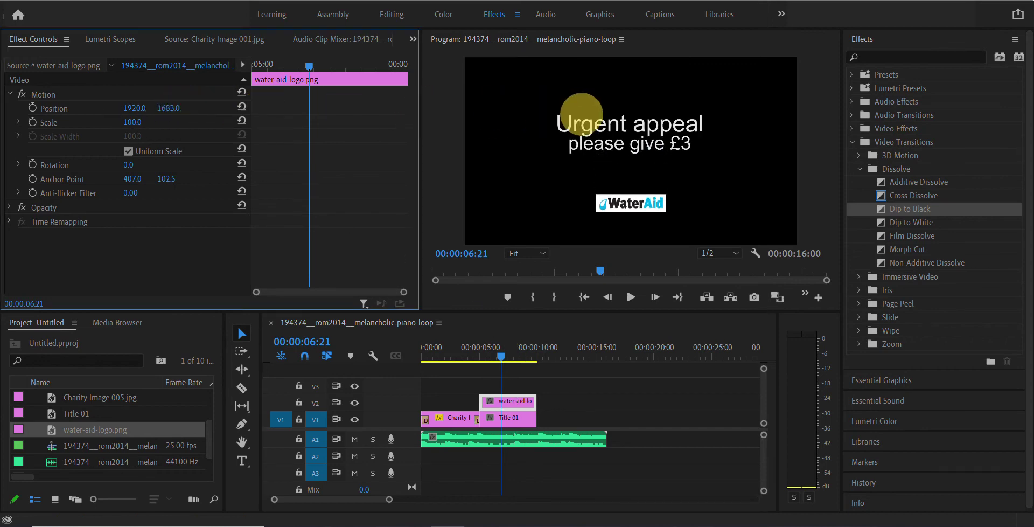
pyautogui.moveTo(588, 115); pyautogui.dragTo(746, 134)
pyautogui.moveTo(136, 122); pyautogui.dragTo(162, 108)
pyautogui.moveTo(468, 354); pyautogui.dragTo(503, 363)
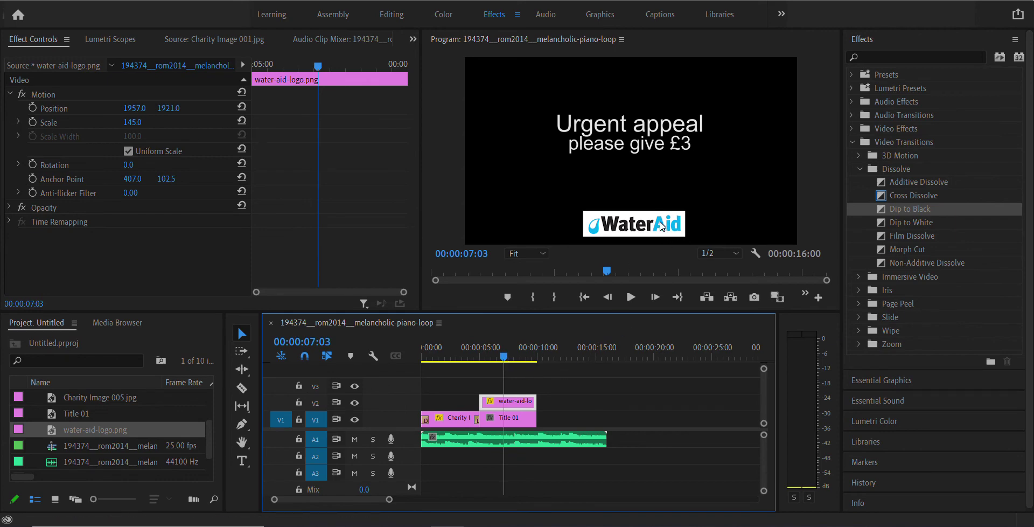
# Move the WaterAid logo clip to V1 beneath Title 01 on V2, then reopen Title 01
pyautogui.click(562, 388)
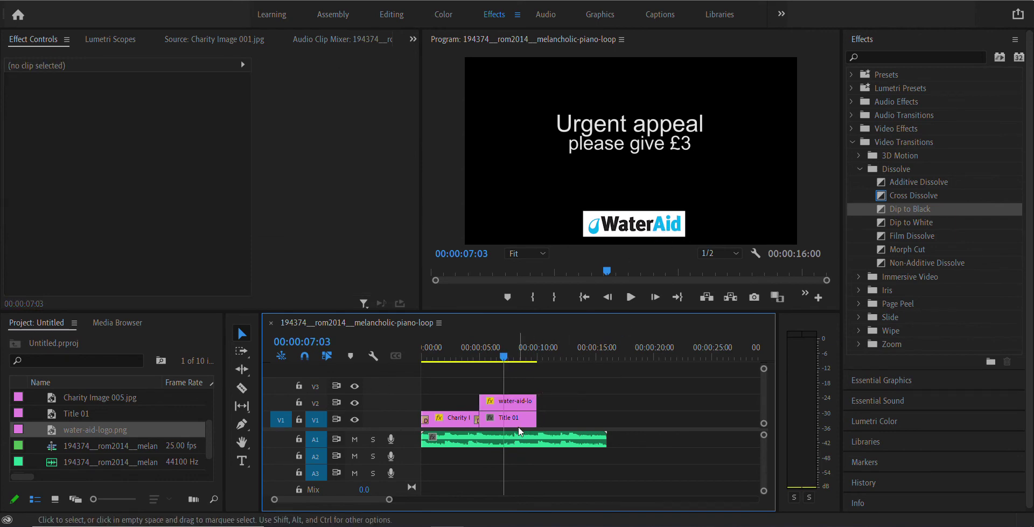
pyautogui.doubleClick(509, 420)
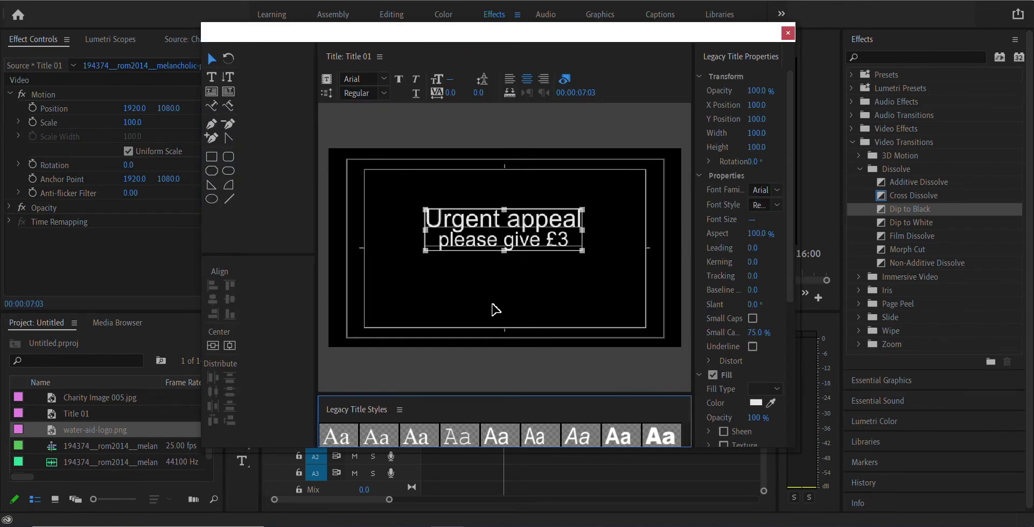
pyautogui.click(788, 33)
pyautogui.moveTo(514, 401); pyautogui.dragTo(525, 421)
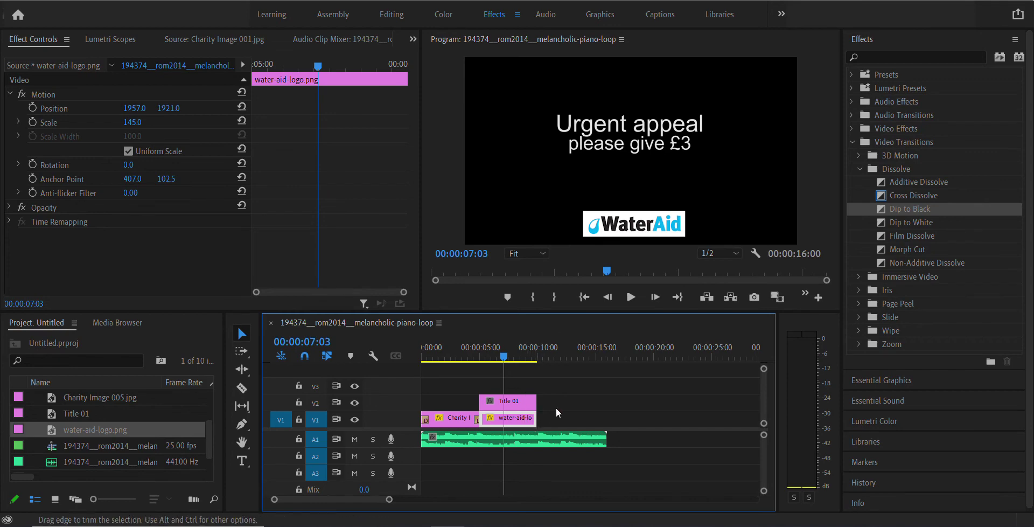
pyautogui.doubleClick(513, 407)
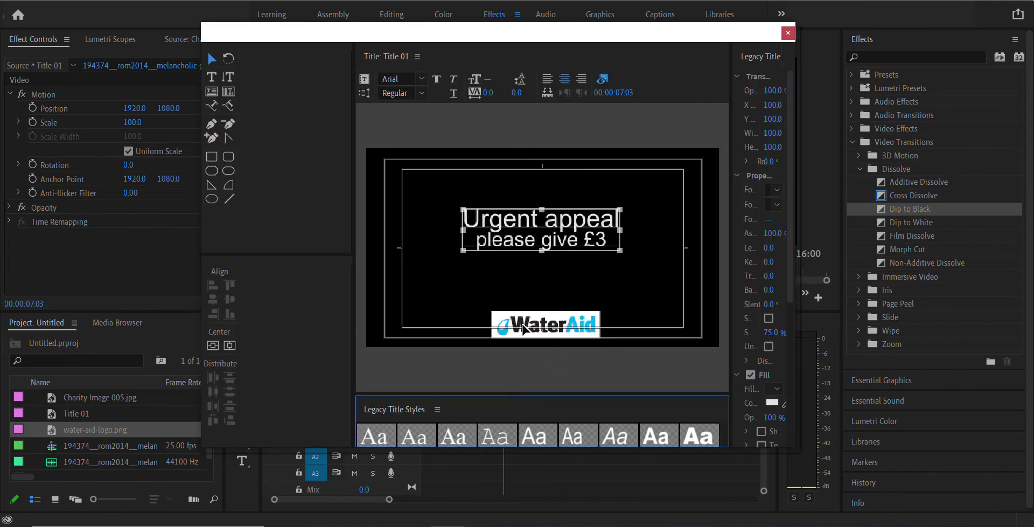
# Select the 'Urgent appeal' text and widen the title editor so all properties show
pyautogui.click(209, 77)
pyautogui.click(534, 212)
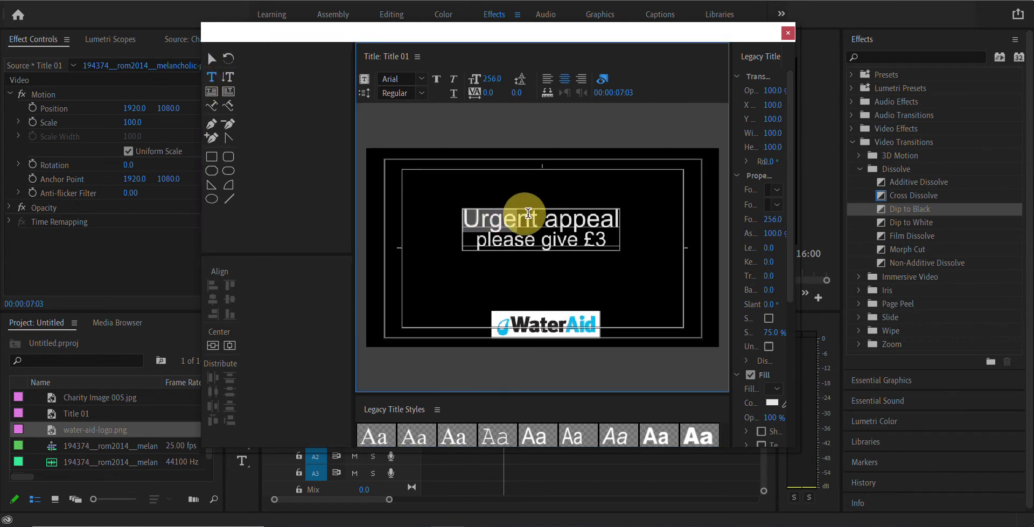
pyautogui.moveTo(534, 213); pyautogui.dragTo(490, 218)
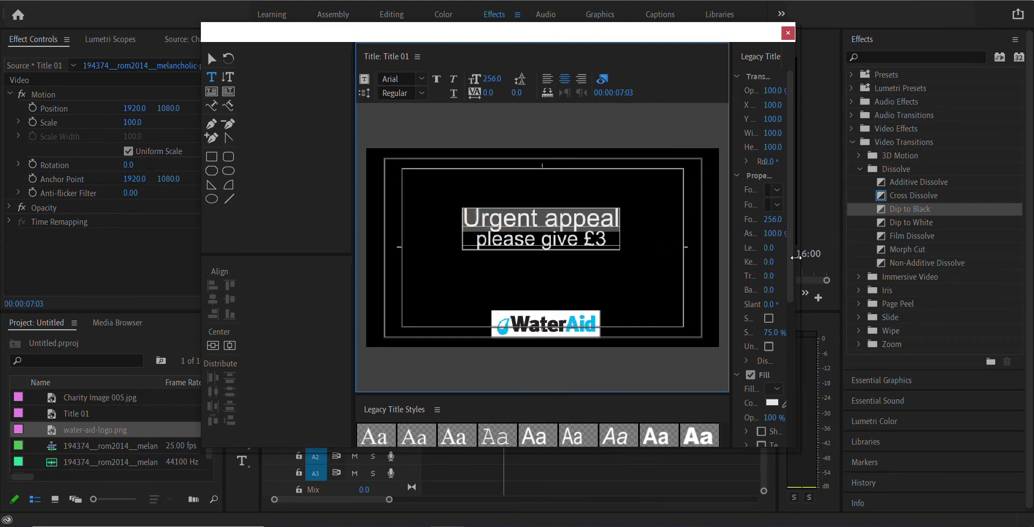
pyautogui.moveTo(797, 257); pyautogui.dragTo(919, 255)
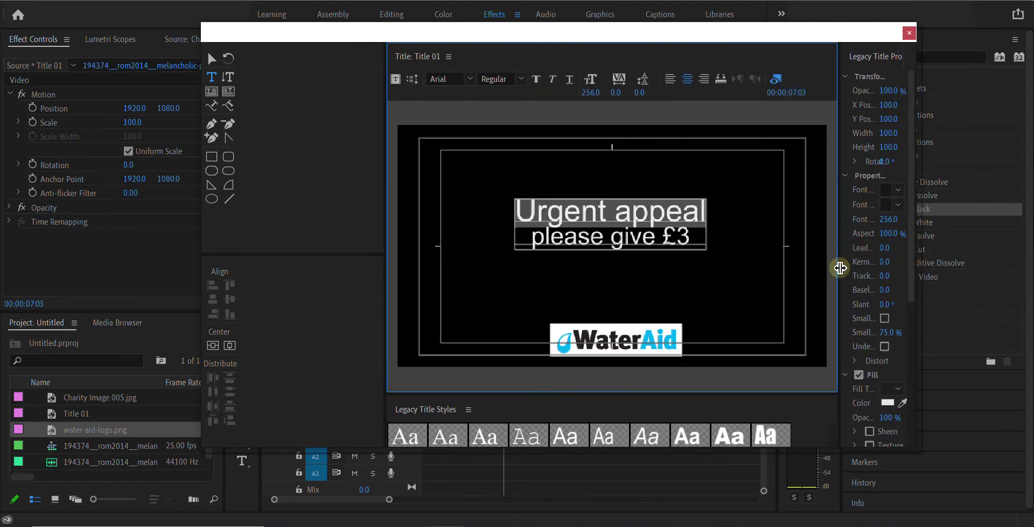
pyautogui.moveTo(840, 268); pyautogui.dragTo(757, 264)
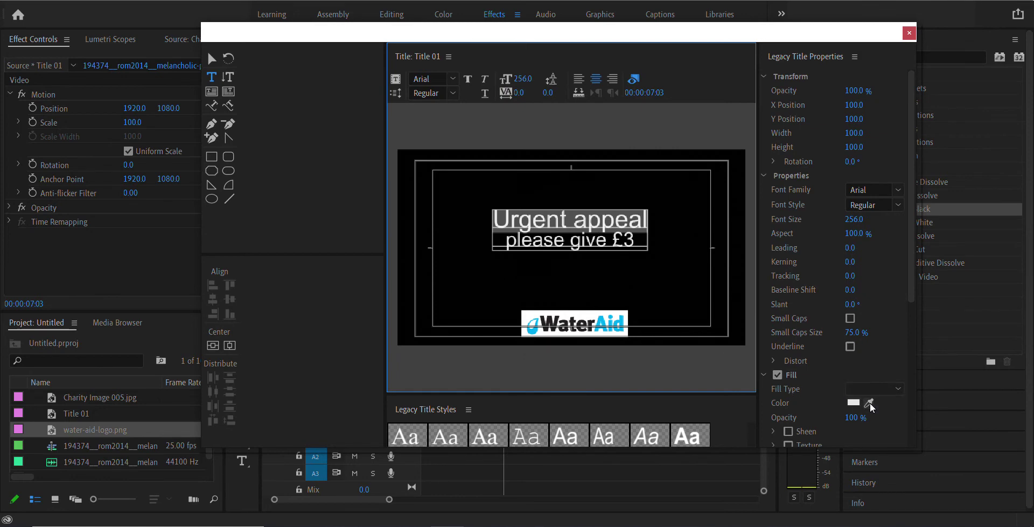
# Sample a pale green fill from the WaterAid logo and select the stray empty text box
pyautogui.moveTo(869, 404); pyautogui.dragTo(623, 325)
pyautogui.click(621, 324)
pyautogui.moveTo(868, 406); pyautogui.dragTo(598, 334)
pyautogui.click(214, 59)
pyautogui.moveTo(625, 308); pyautogui.dragTo(640, 298)
# Delete the stray empty text box and sample a logo colour for 'Urgent appeal'
pyautogui.press('Delete')
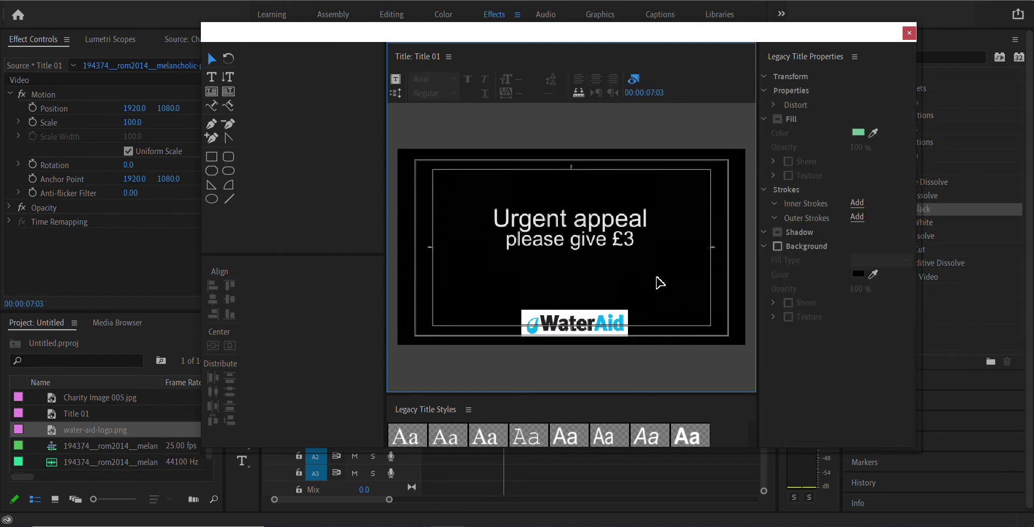
pyautogui.click(212, 77)
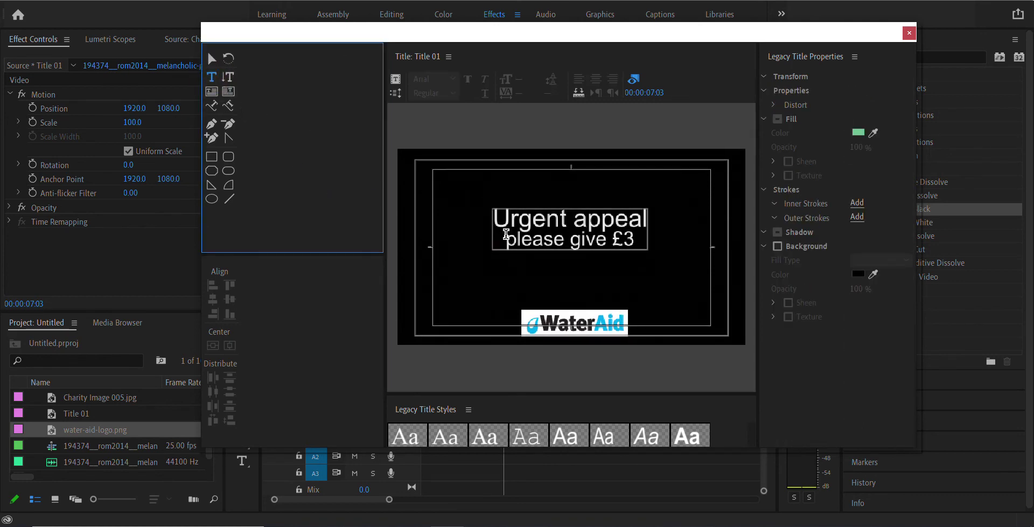
pyautogui.click(560, 218)
pyautogui.moveTo(559, 218); pyautogui.dragTo(642, 219)
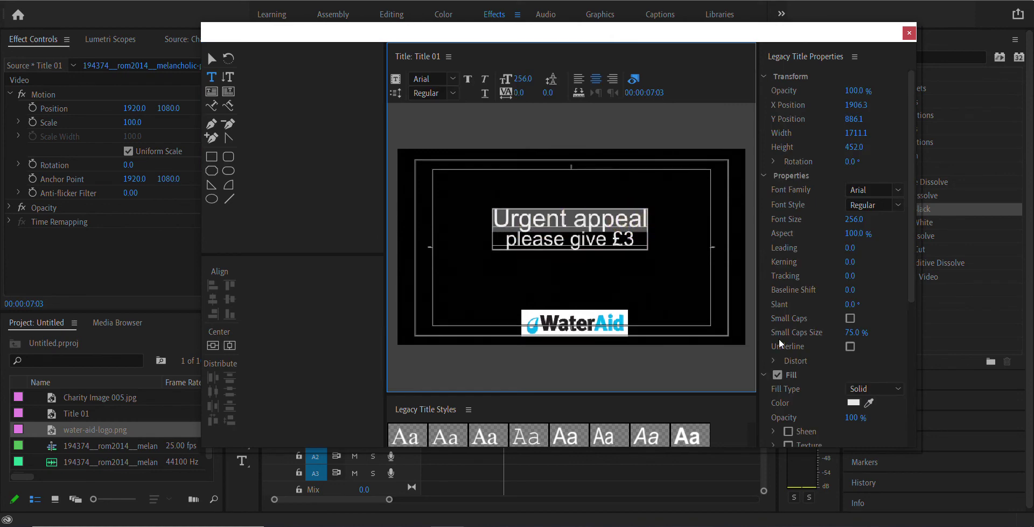
pyautogui.click(869, 403)
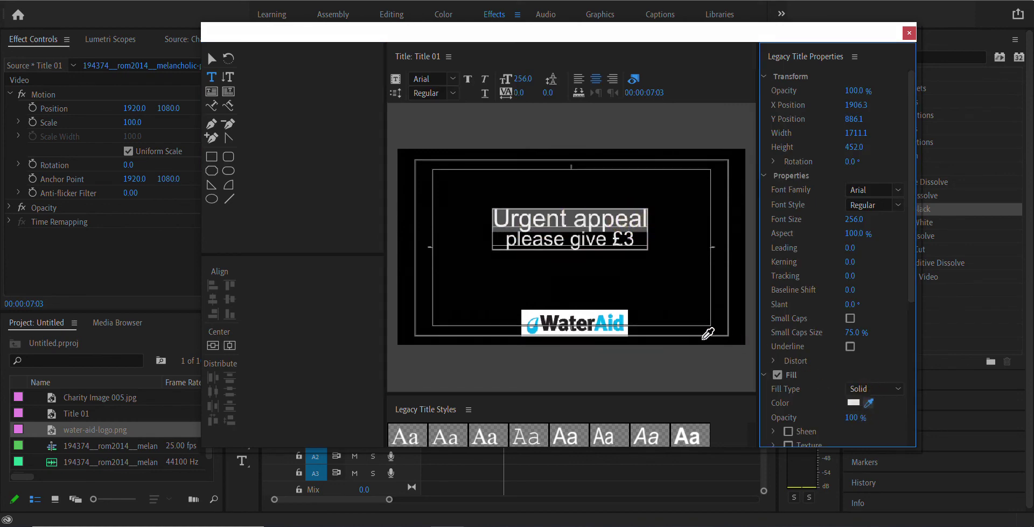
pyautogui.click(624, 318)
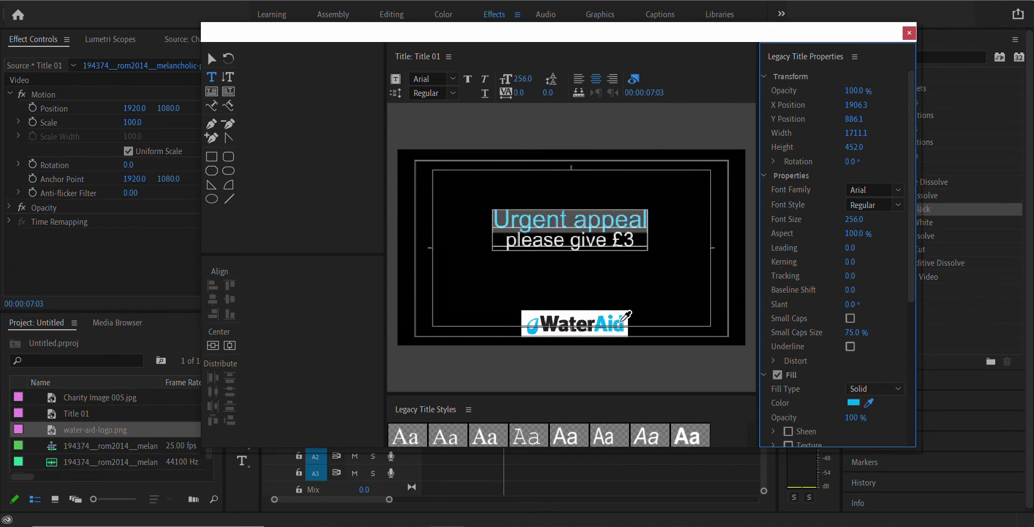
pyautogui.click(624, 319)
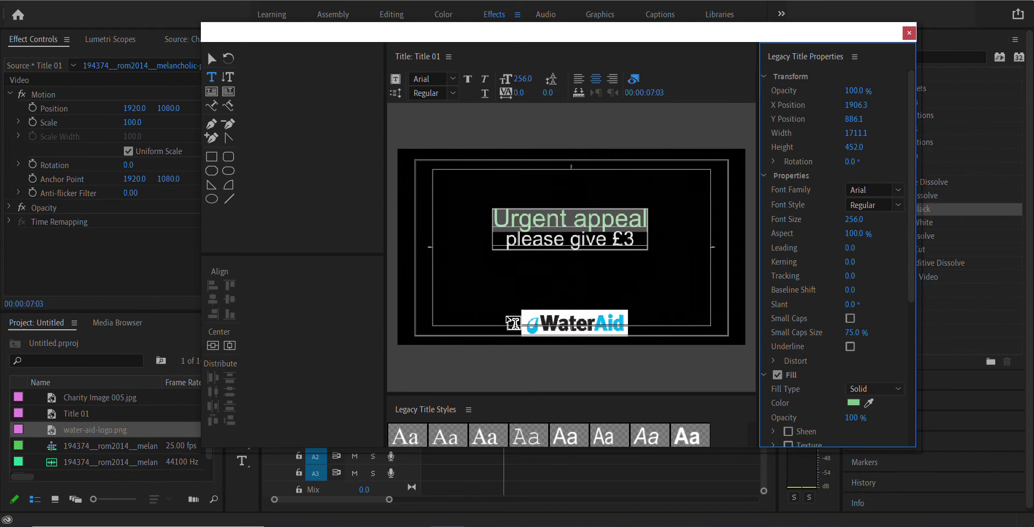
# Reselect the 'Urgent appeal' text and resample the logo's light green as its fill
pyautogui.click(210, 58)
pyautogui.click(480, 220)
pyautogui.click(212, 77)
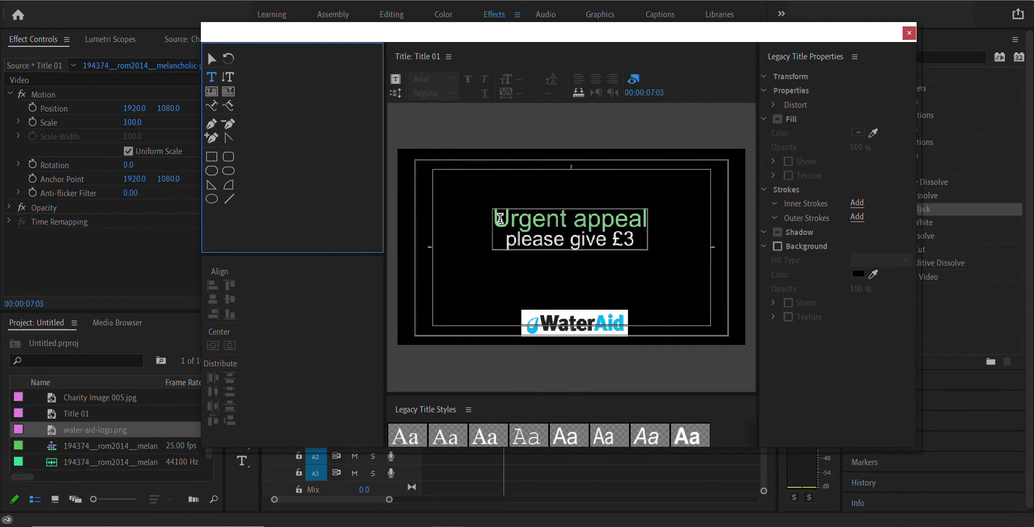
pyautogui.moveTo(495, 215); pyautogui.dragTo(646, 247)
pyautogui.click(870, 403)
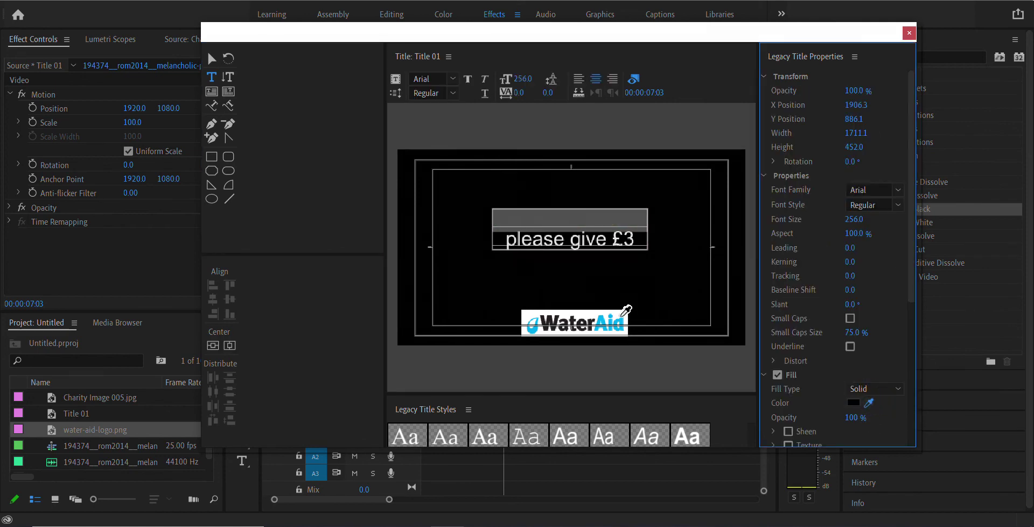
pyautogui.click(624, 319)
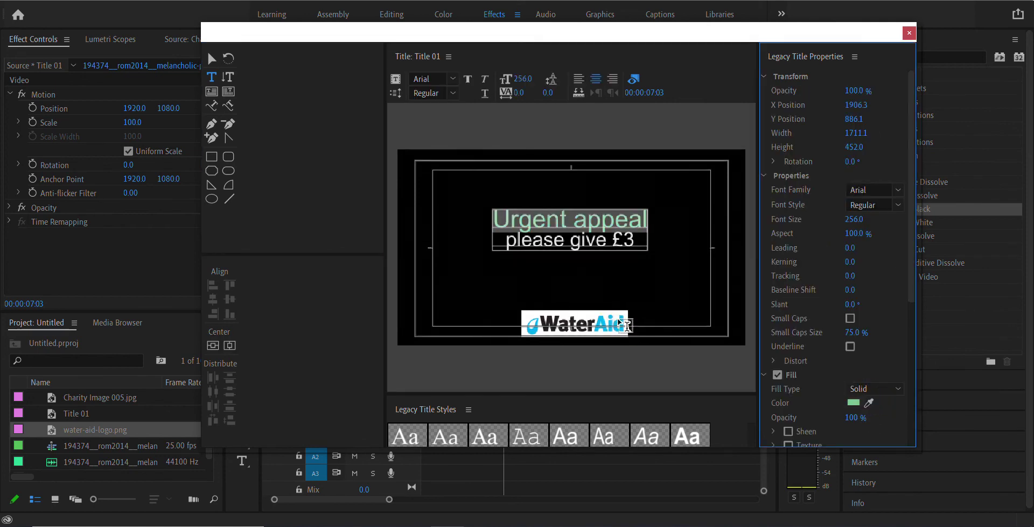
pyautogui.click(870, 403)
pyautogui.click(624, 320)
pyautogui.click(868, 403)
pyautogui.click(533, 327)
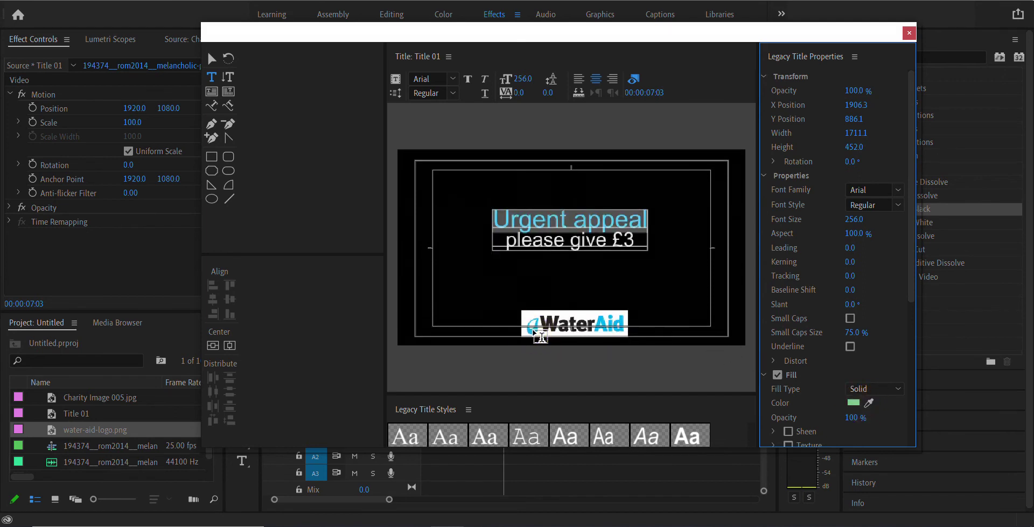
# Settle 'Urgent appeal' on the logo's pale green, keep 'please give £3' white, and close the editor
pyautogui.moveTo(868, 402); pyautogui.dragTo(534, 327)
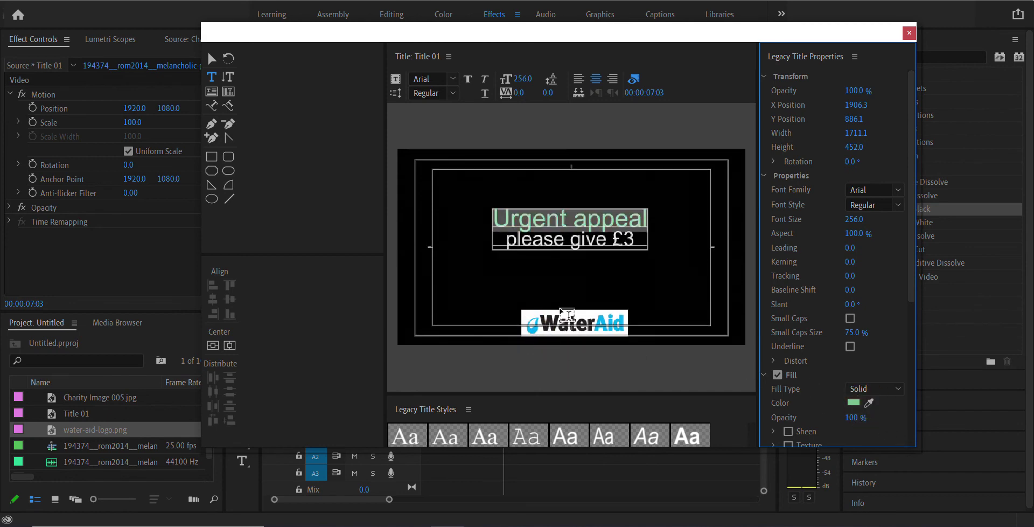
pyautogui.moveTo(868, 403); pyautogui.dragTo(632, 336)
pyautogui.moveTo(869, 403); pyautogui.dragTo(629, 329)
pyautogui.moveTo(868, 403); pyautogui.dragTo(630, 327)
pyautogui.moveTo(868, 403); pyautogui.dragTo(638, 81)
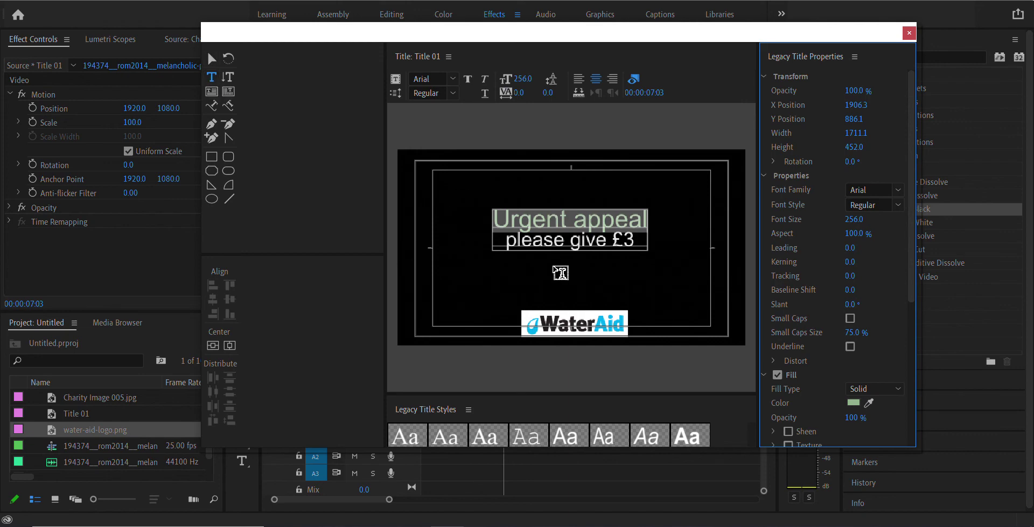
pyautogui.click(551, 245)
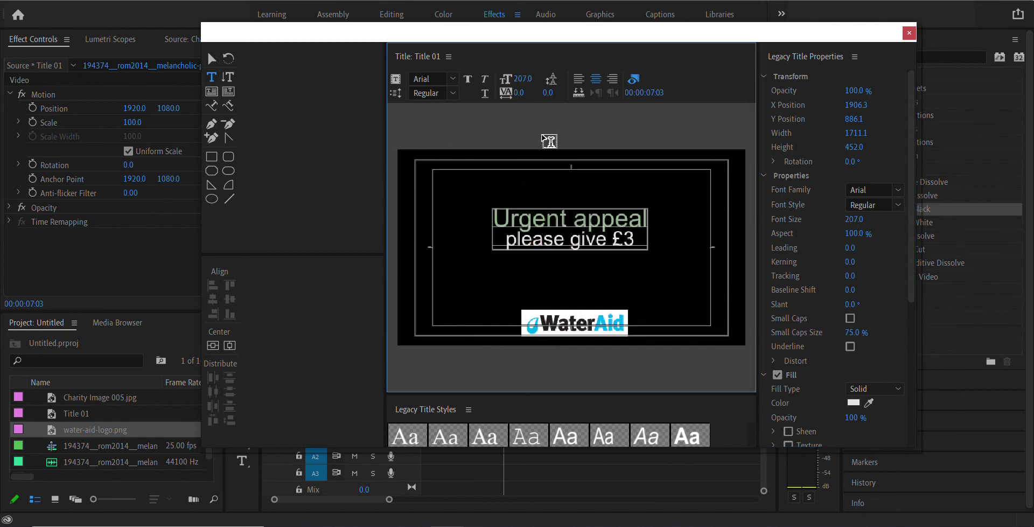
pyautogui.click(909, 33)
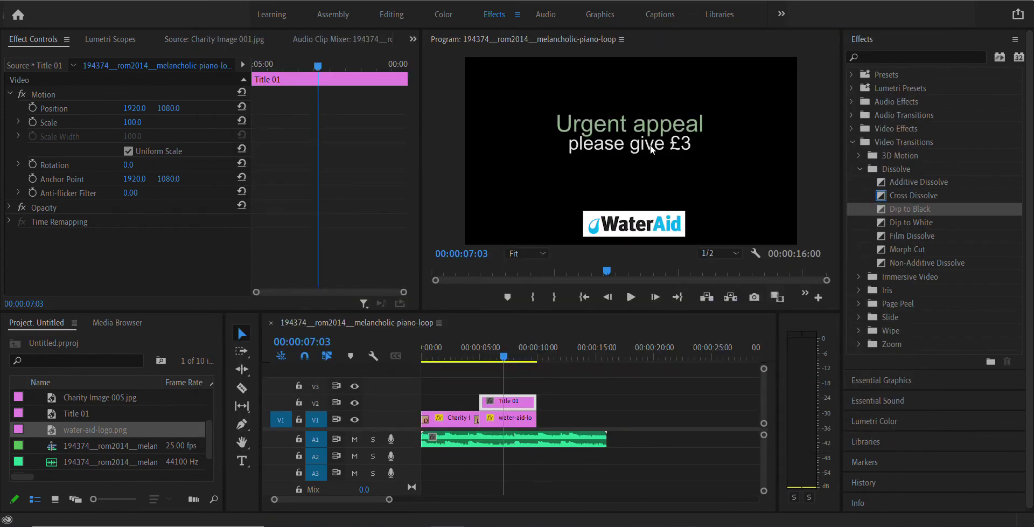
# Rewind to 00:00 and scrub through the advert's opening to review the green title and logo
pyautogui.click(422, 351)
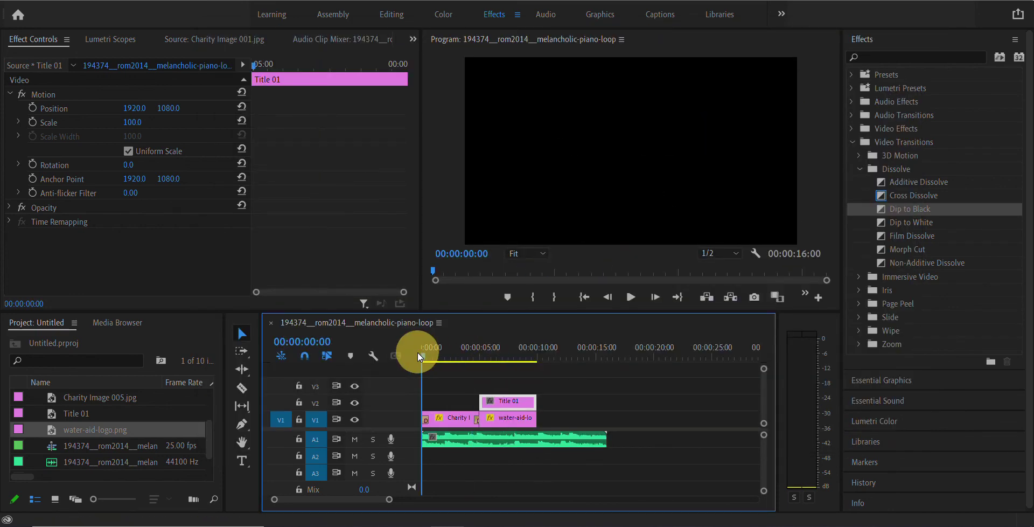
pyautogui.moveTo(418, 352); pyautogui.dragTo(488, 348)
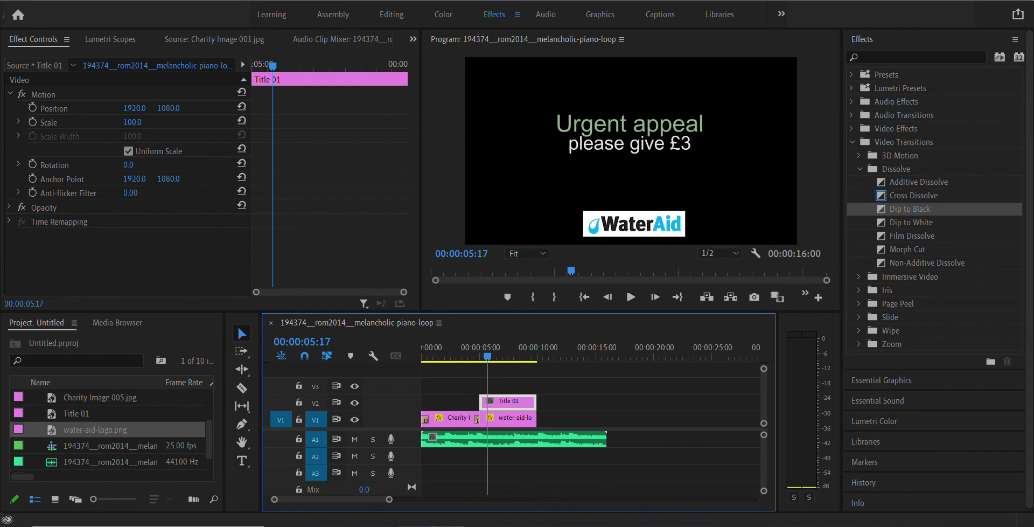
pyautogui.moveTo(414, 526)
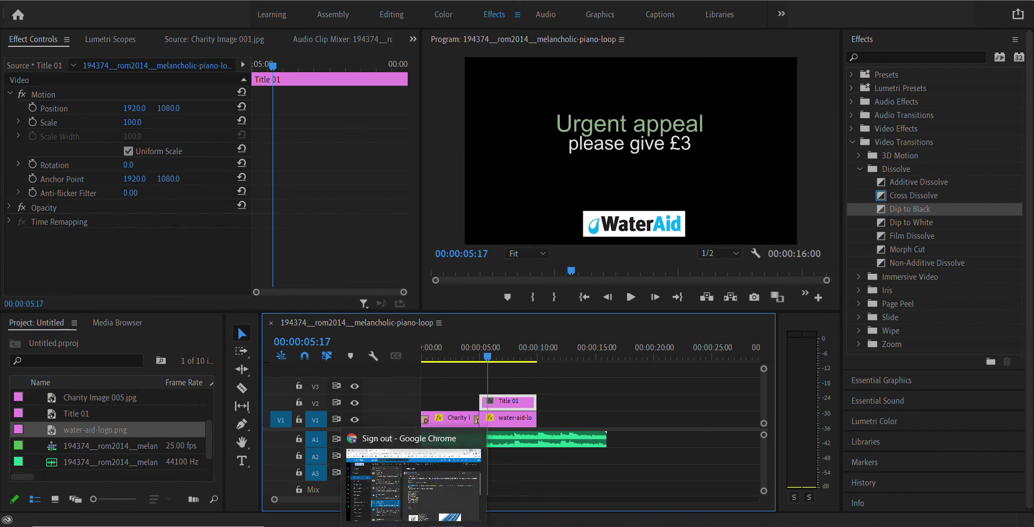